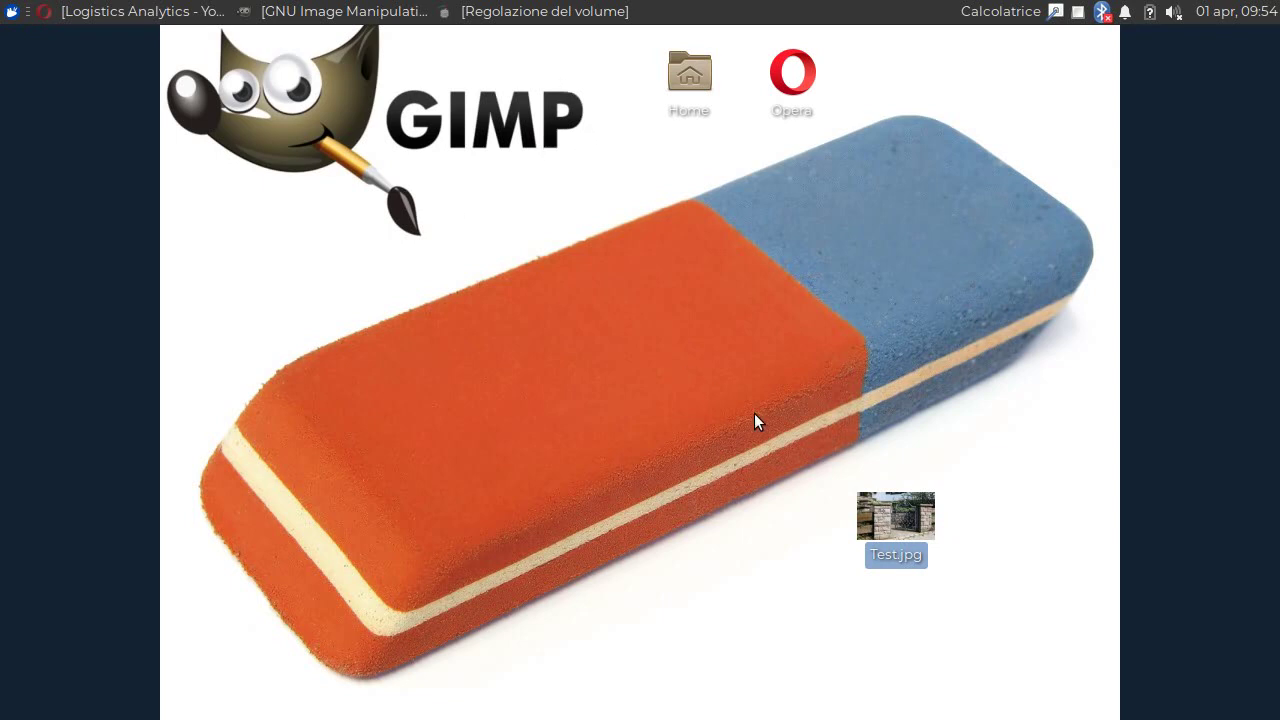
Open Test.jpg from the Recently Used list in GIMP.
{"action": "left_click", "coordinate": [310, 11]}
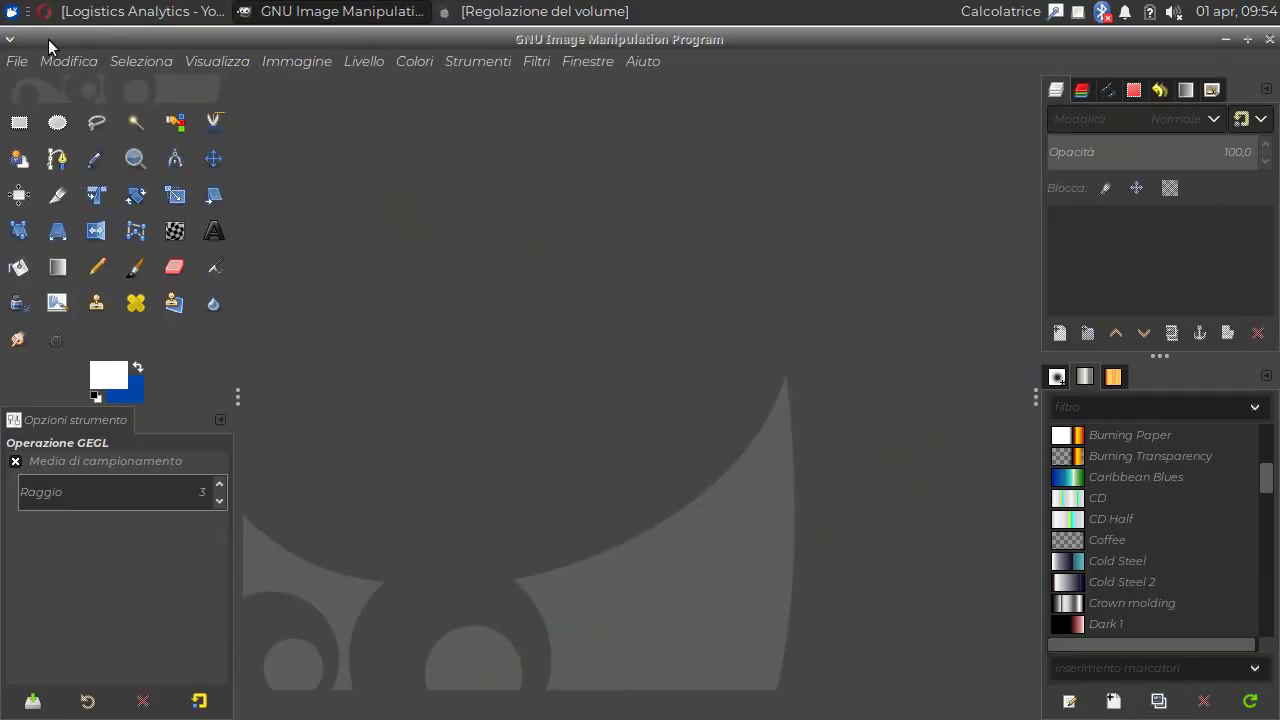
{"action": "left_click", "coordinate": [16, 60]}
{"action": "left_click", "coordinate": [40, 134]}
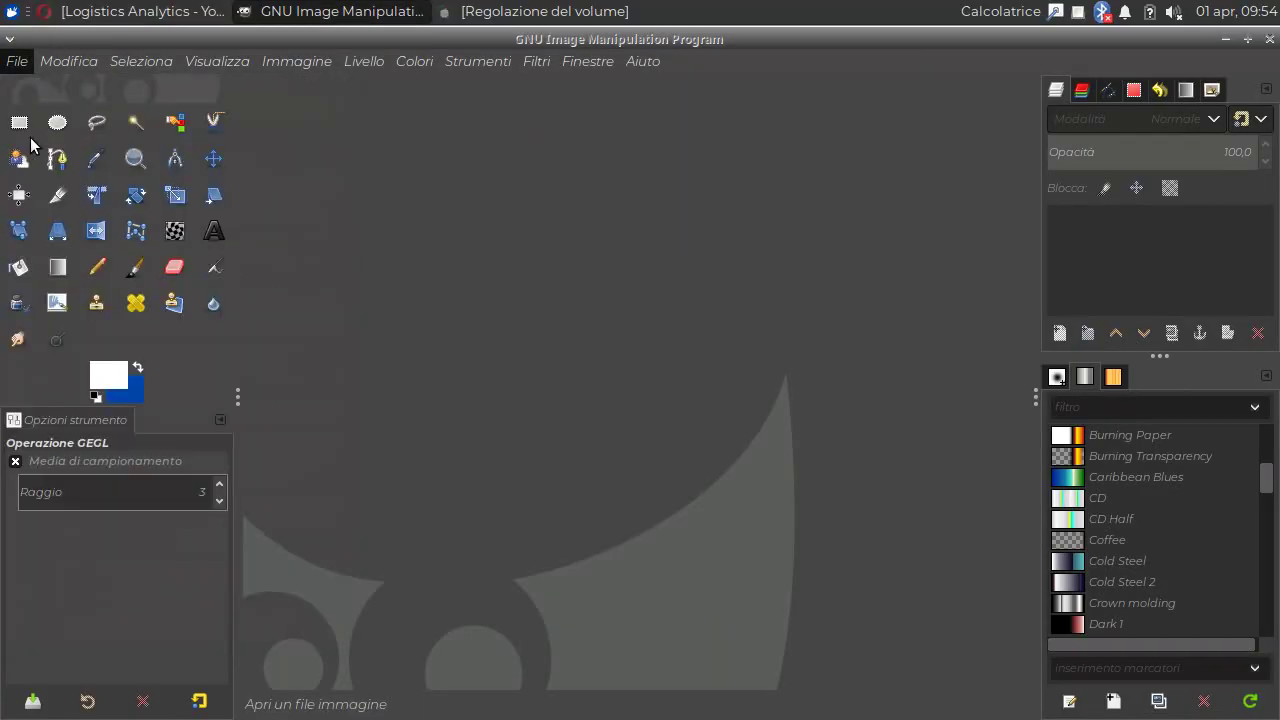
{"action": "left_click", "coordinate": [322, 140]}
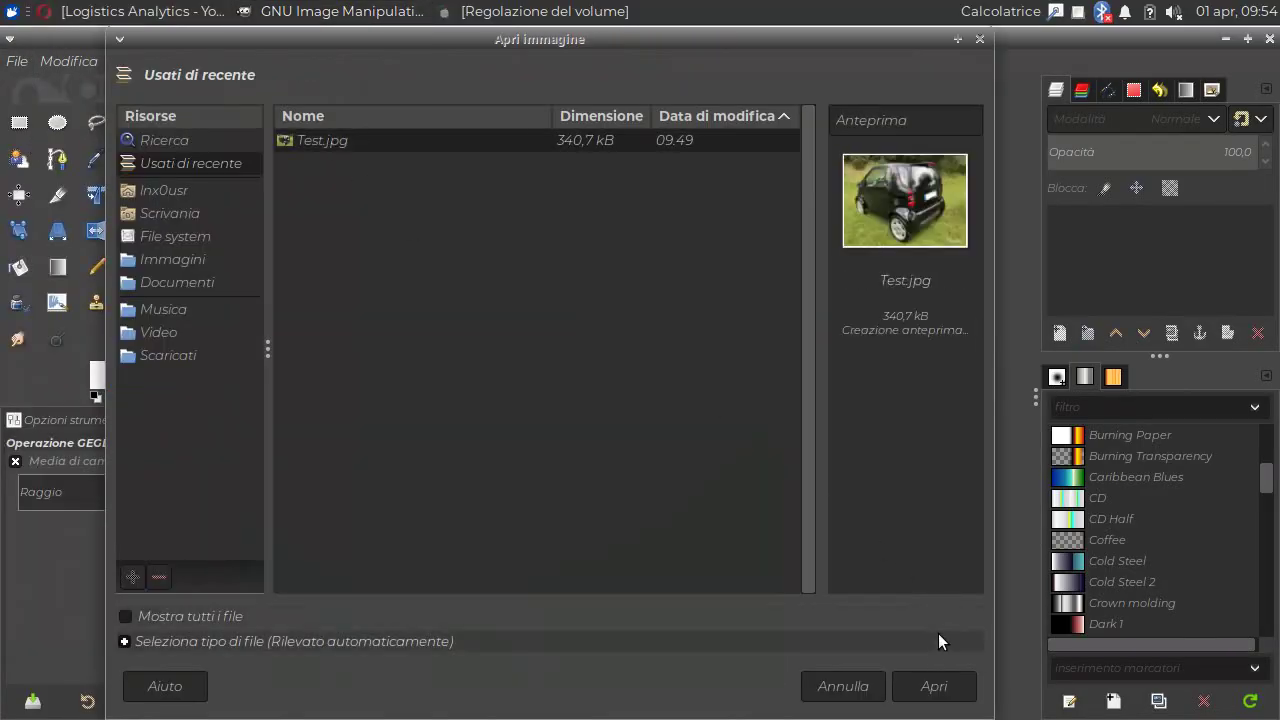
{"action": "left_click", "coordinate": [930, 686]}
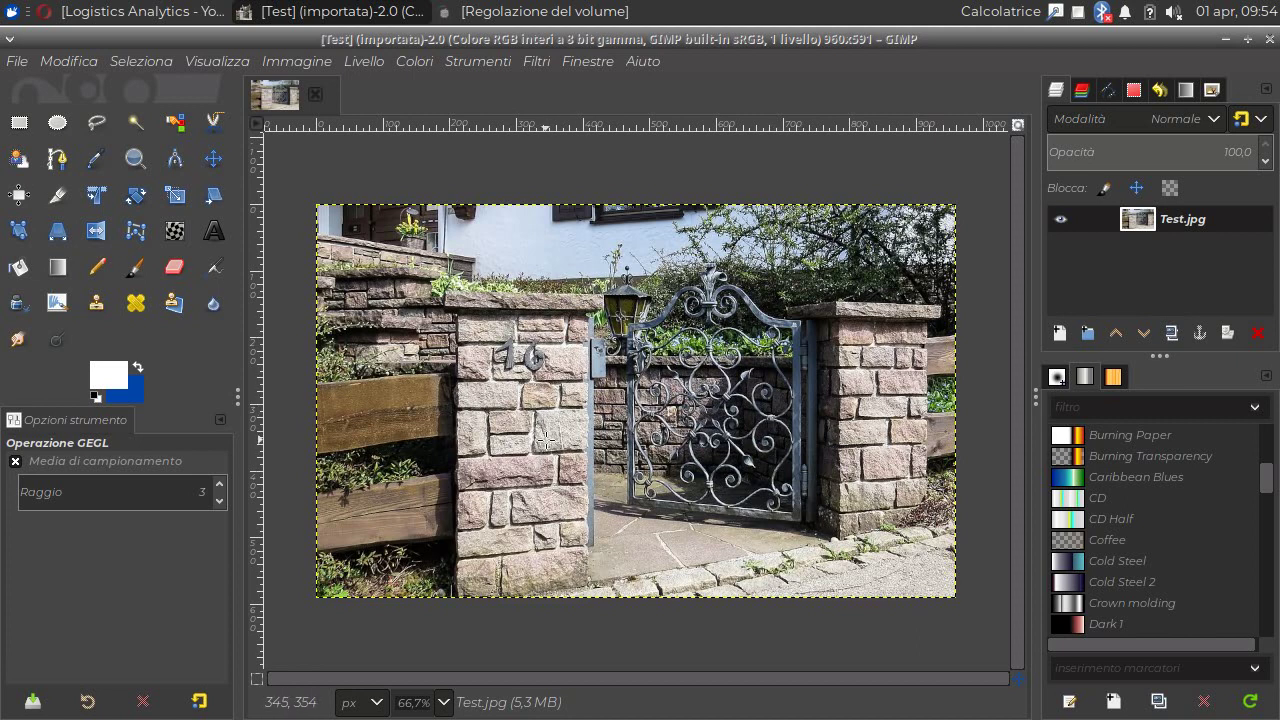
Duplicate the photo layer as Test.jpg copia, hide the copy, and select the original Test.jpg layer.
{"action": "right_click", "coordinate": [1140, 225]}
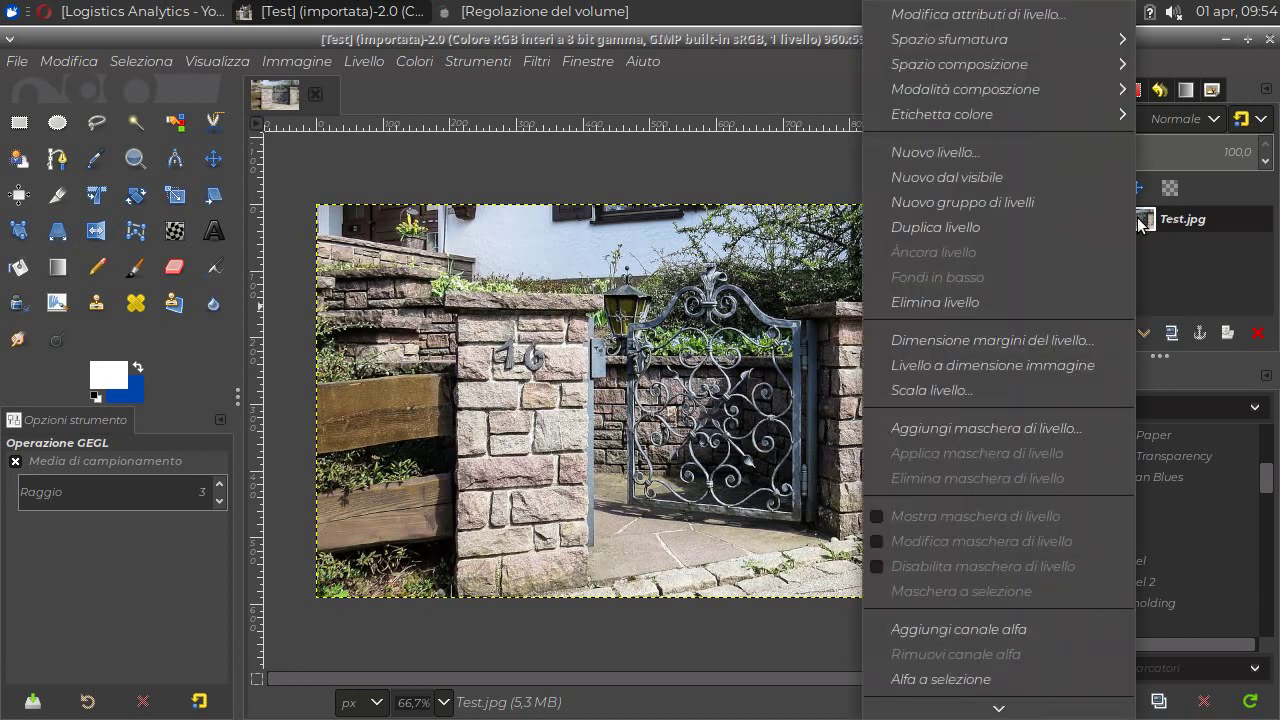
{"action": "left_click", "coordinate": [1042, 230]}
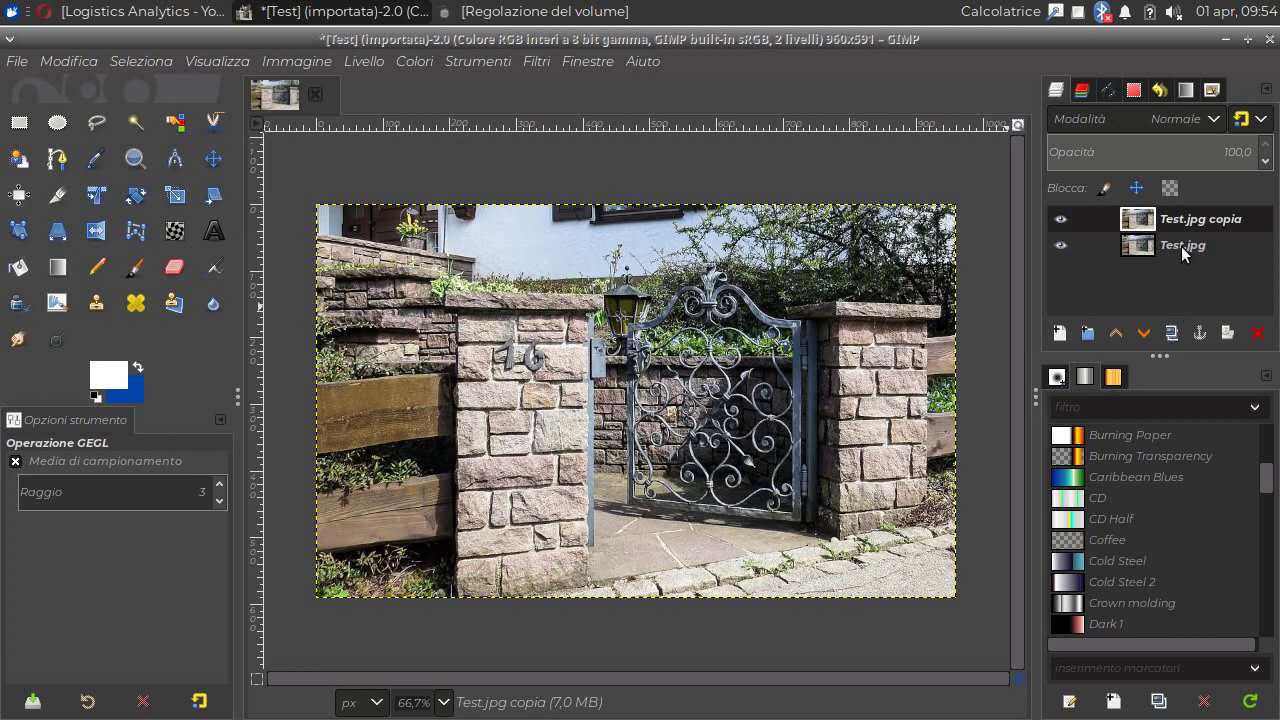
{"action": "left_click", "coordinate": [1060, 219]}
{"action": "left_click", "coordinate": [1059, 241]}
{"action": "left_click", "coordinate": [1060, 240]}
{"action": "left_click", "coordinate": [1154, 245]}
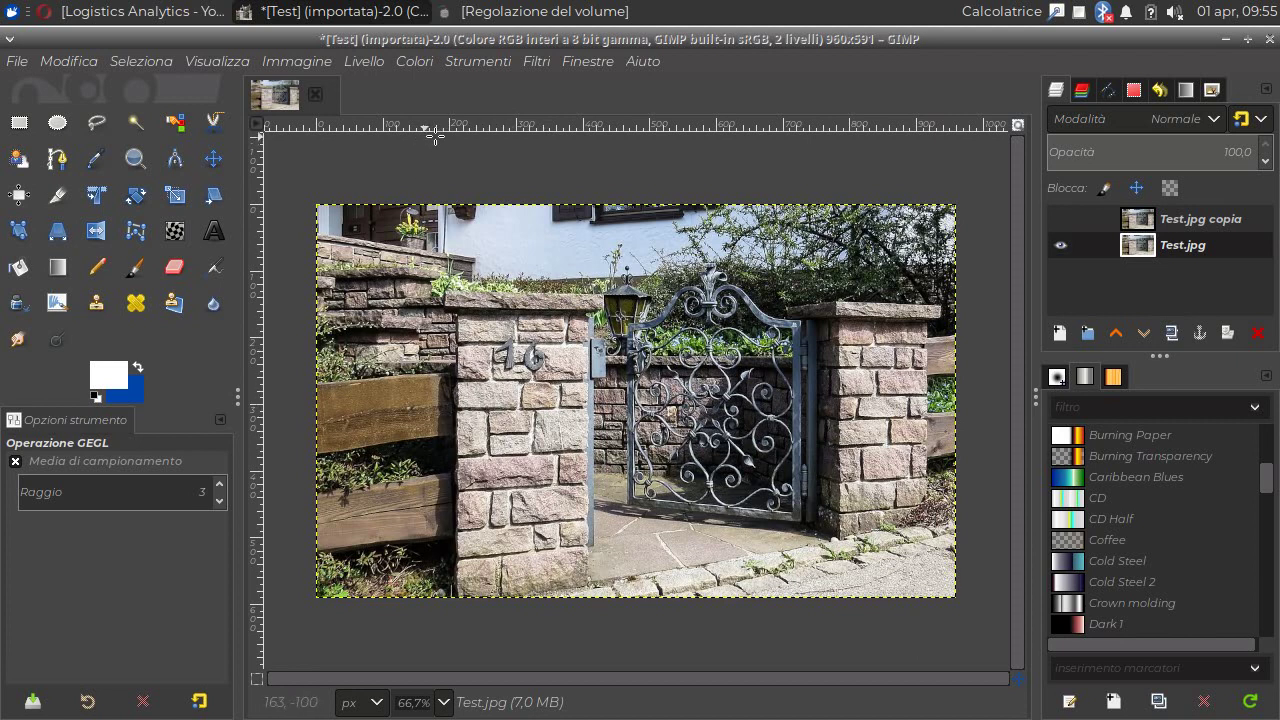
Apply Color Balance to Test.jpg with the midtone Magenta–Green slider at about -57.
{"action": "left_click", "coordinate": [413, 61]}
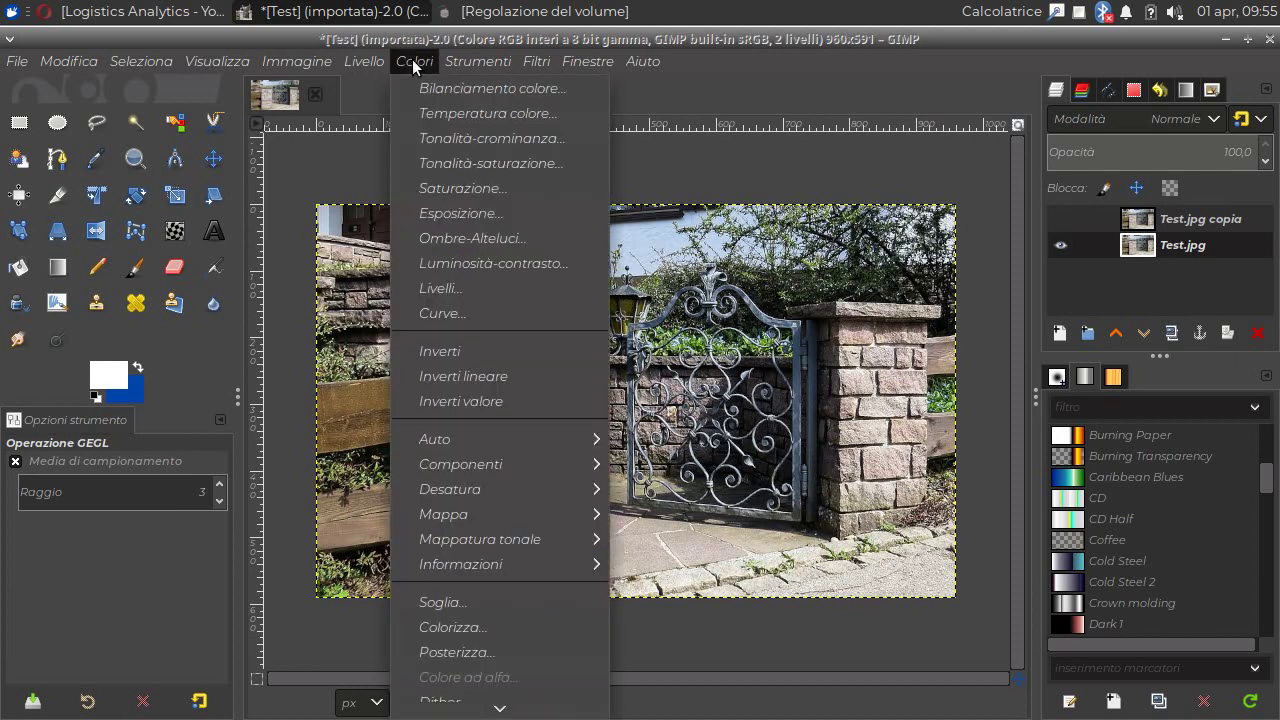
{"action": "left_click", "coordinate": [413, 80]}
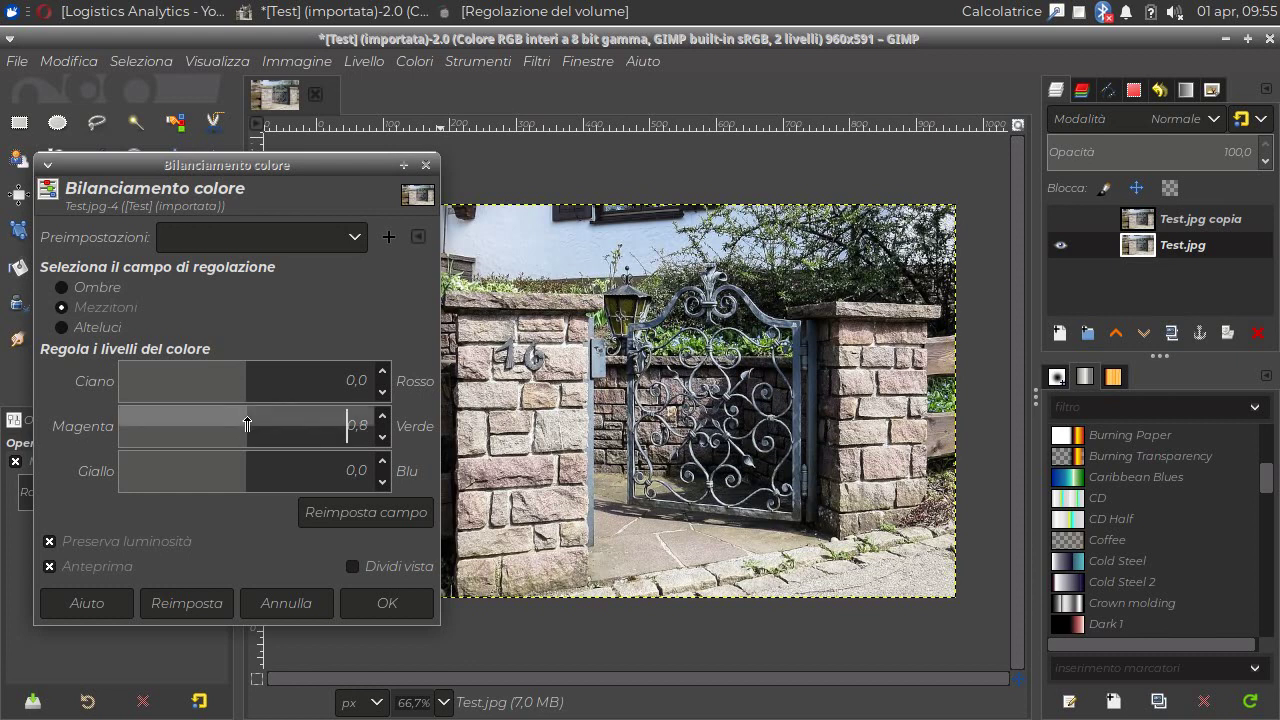
{"action": "left_click_drag", "start_coordinate": [247, 425], "coordinate": [205, 428]}
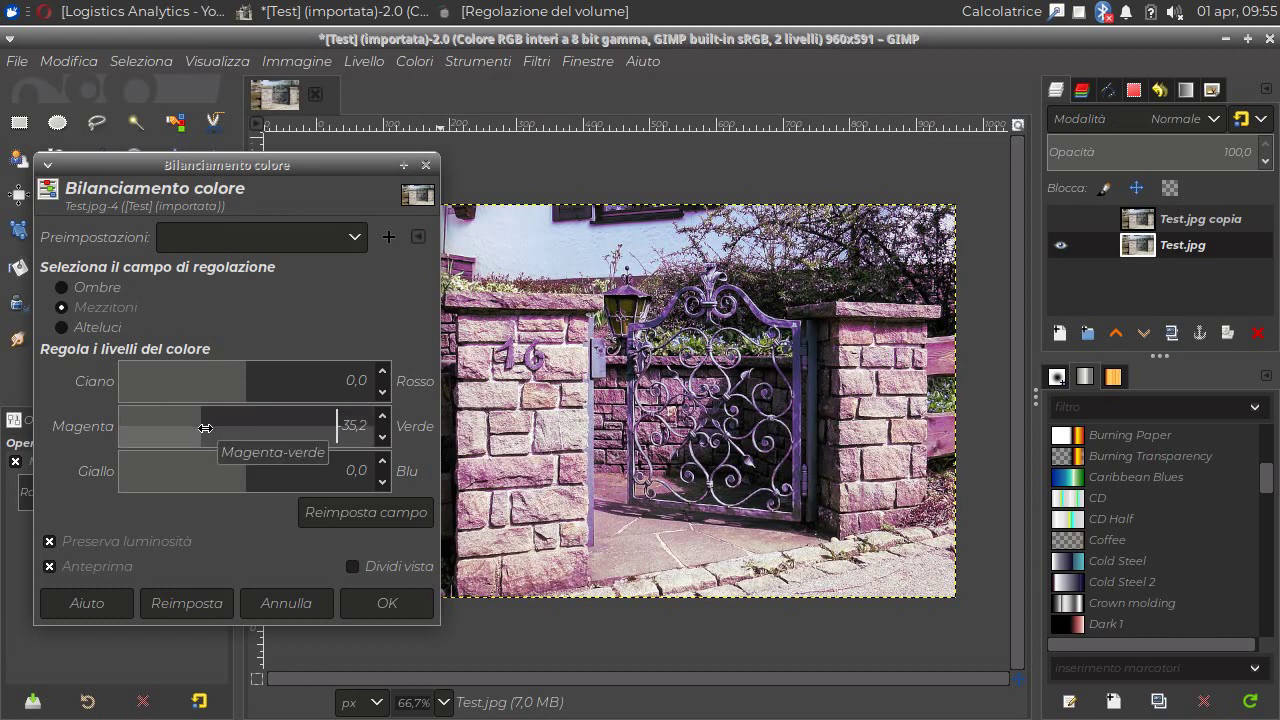
{"action": "left_click", "coordinate": [202, 424]}
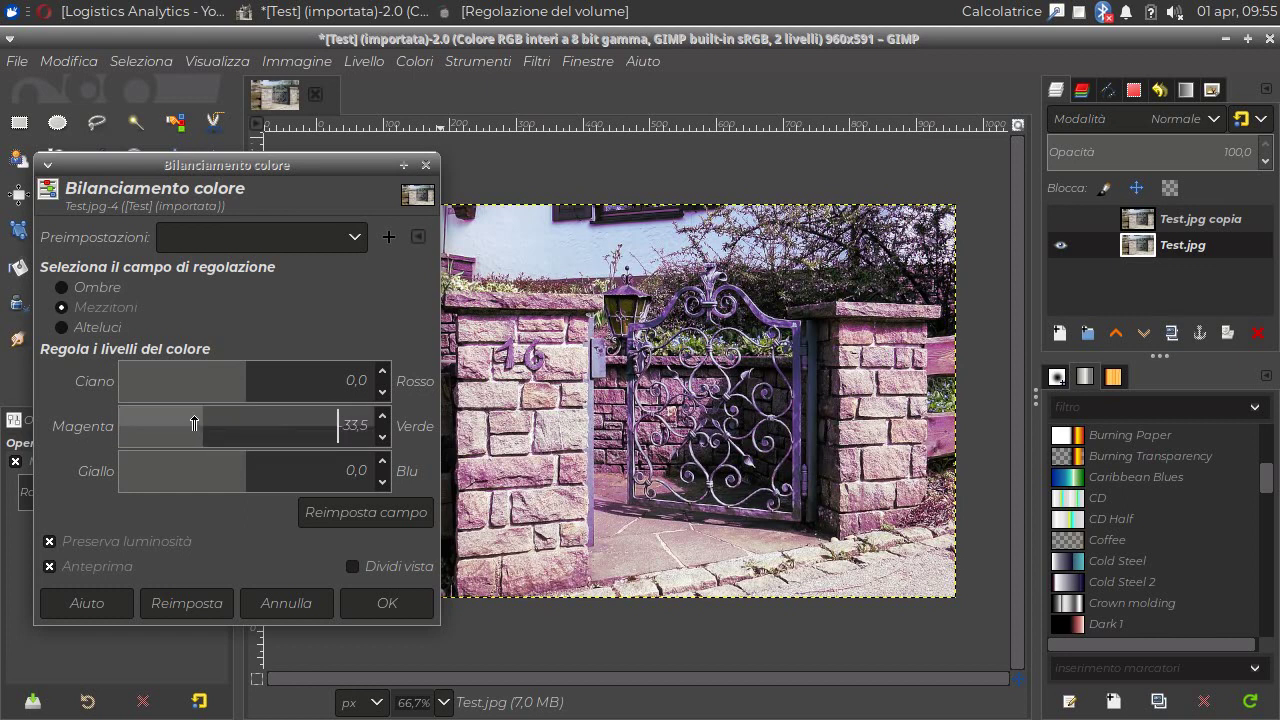
{"action": "left_click_drag", "start_coordinate": [194, 423], "coordinate": [180, 424]}
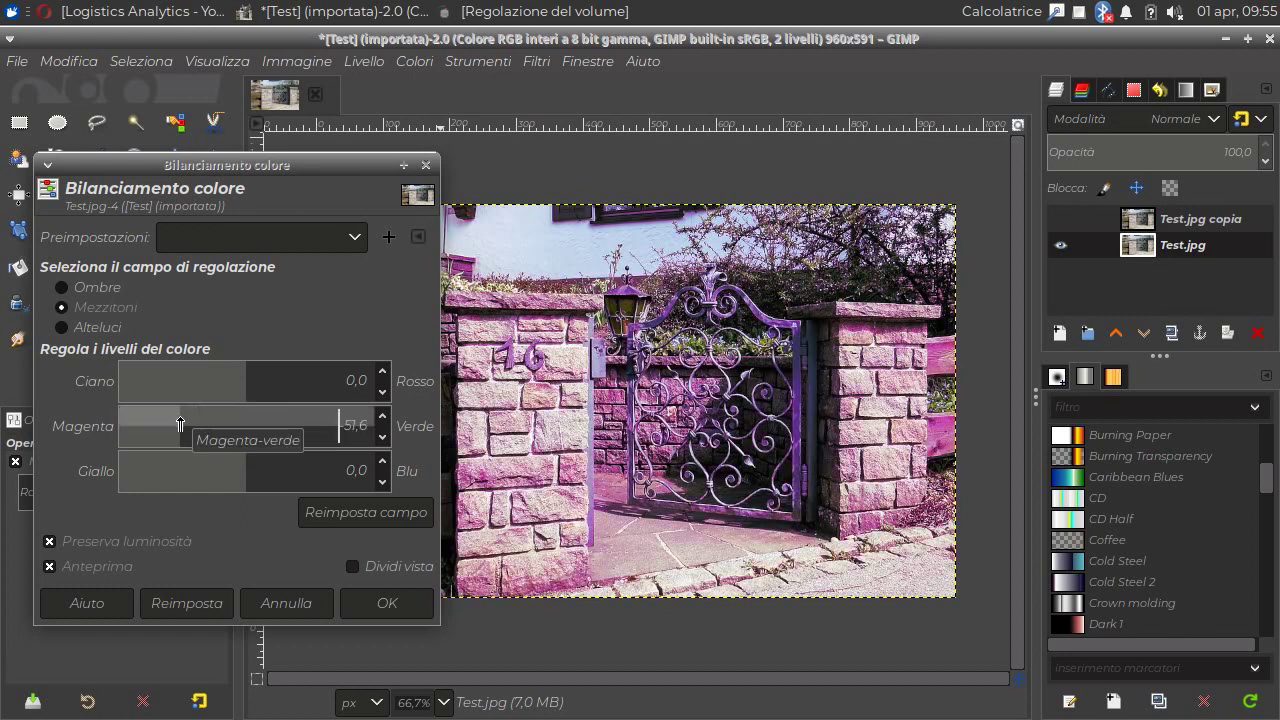
{"action": "left_click_drag", "start_coordinate": [180, 424], "coordinate": [172, 424]}
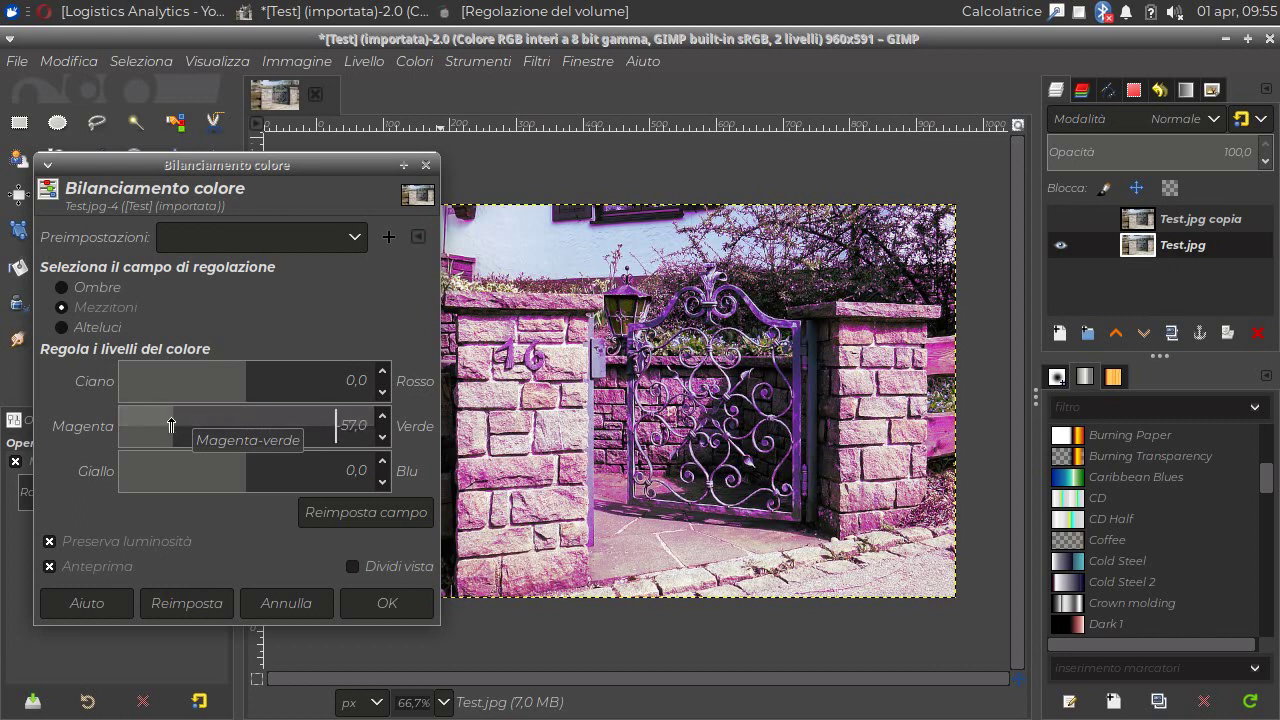
{"action": "left_click", "coordinate": [386, 604]}
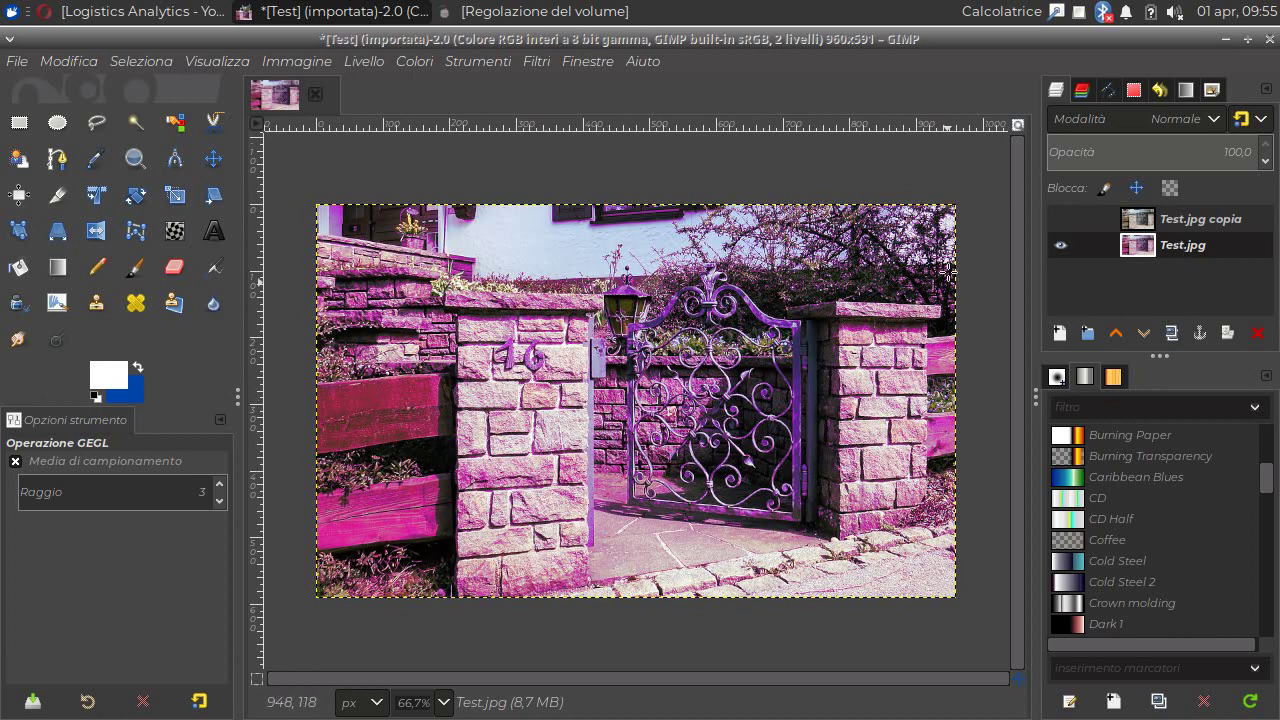
Select and show Test.jpg copia over the magenta layer, then zoom in on the gate.
{"action": "left_click", "coordinate": [1059, 246]}
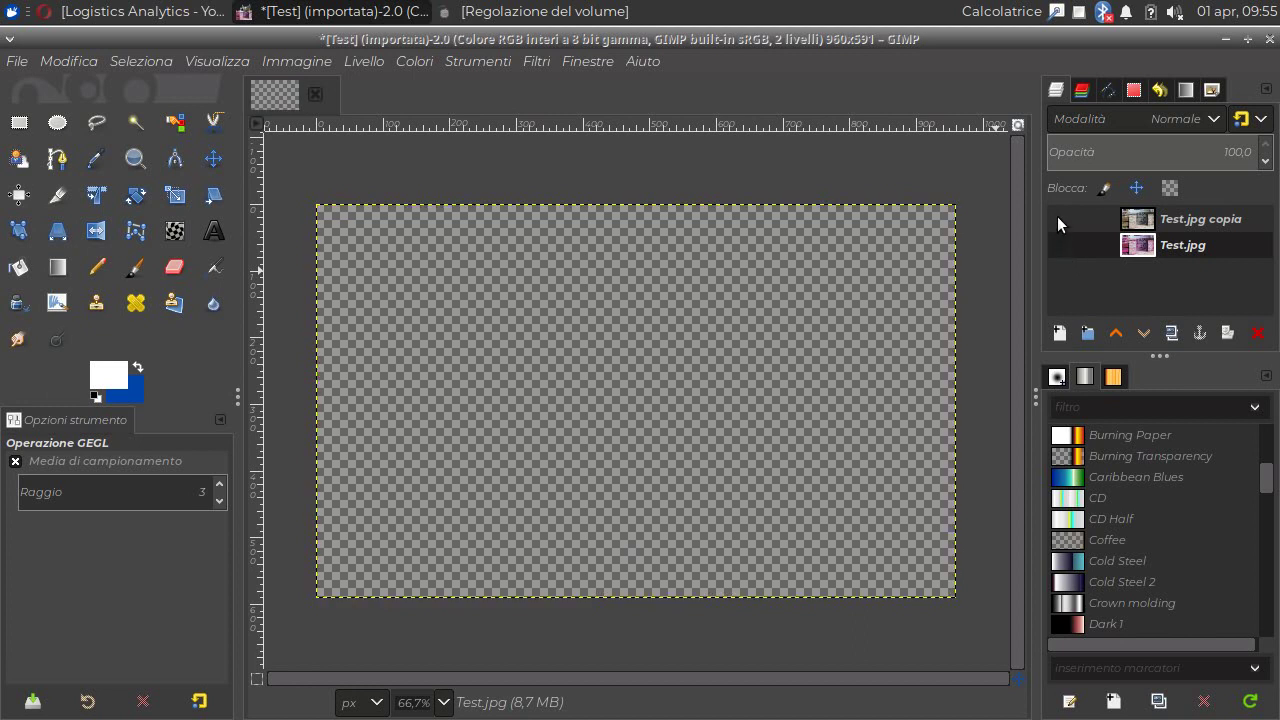
{"action": "left_click", "coordinate": [1060, 218]}
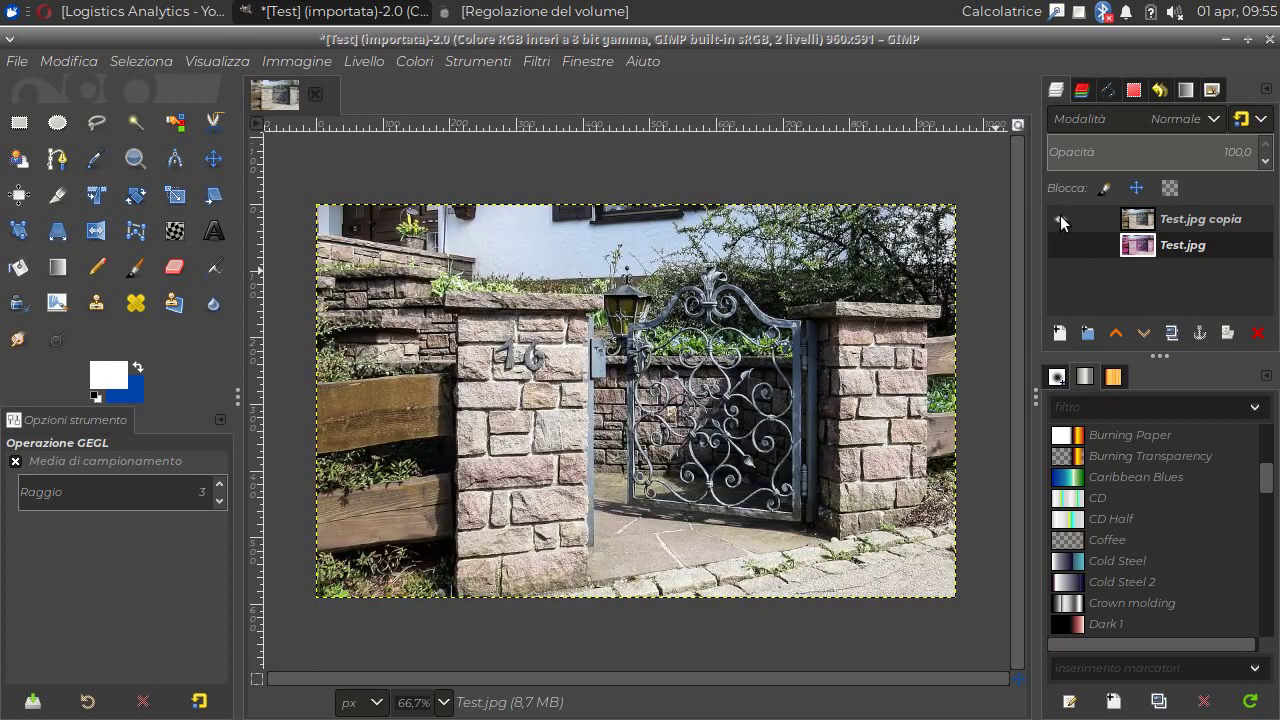
{"action": "left_click", "coordinate": [1060, 218]}
{"action": "left_click", "coordinate": [1060, 246]}
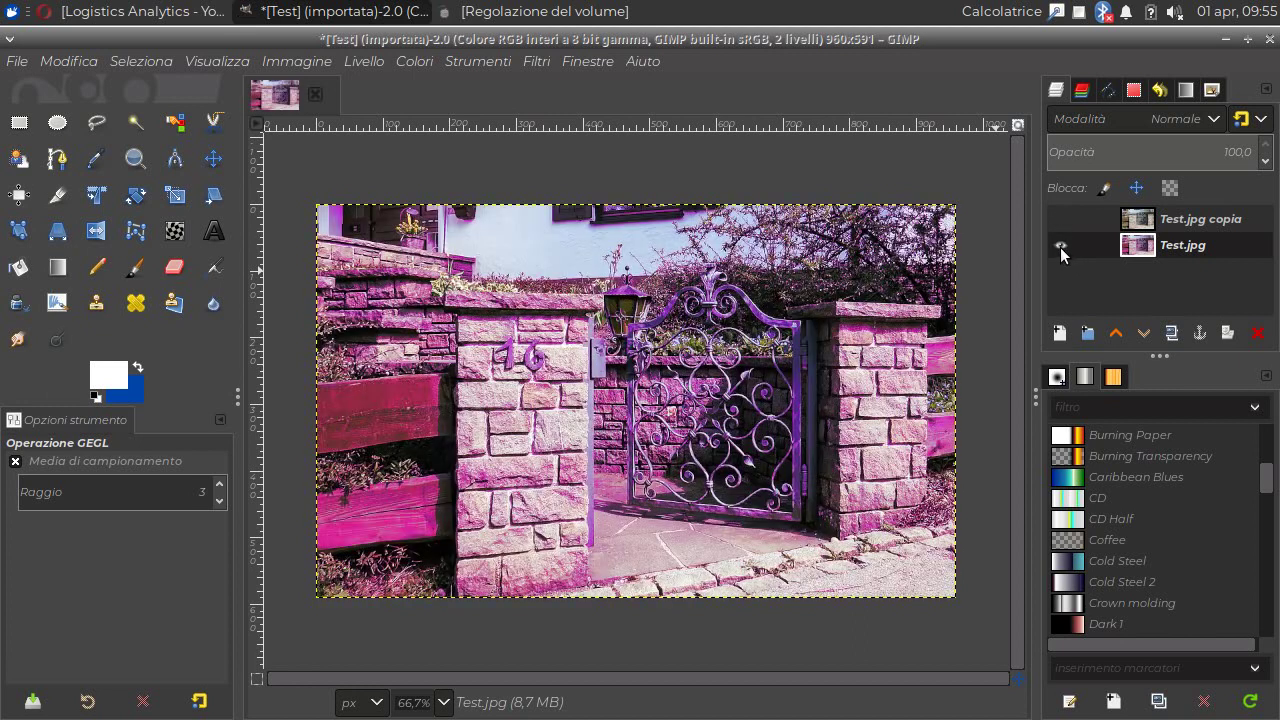
{"action": "mouse_move", "coordinate": [1140, 222]}
{"action": "left_mouse_down"}
{"action": "mouse_move", "coordinate": [1140, 256]}
{"action": "mouse_move", "coordinate": [1141, 218]}
{"action": "left_mouse_up"}
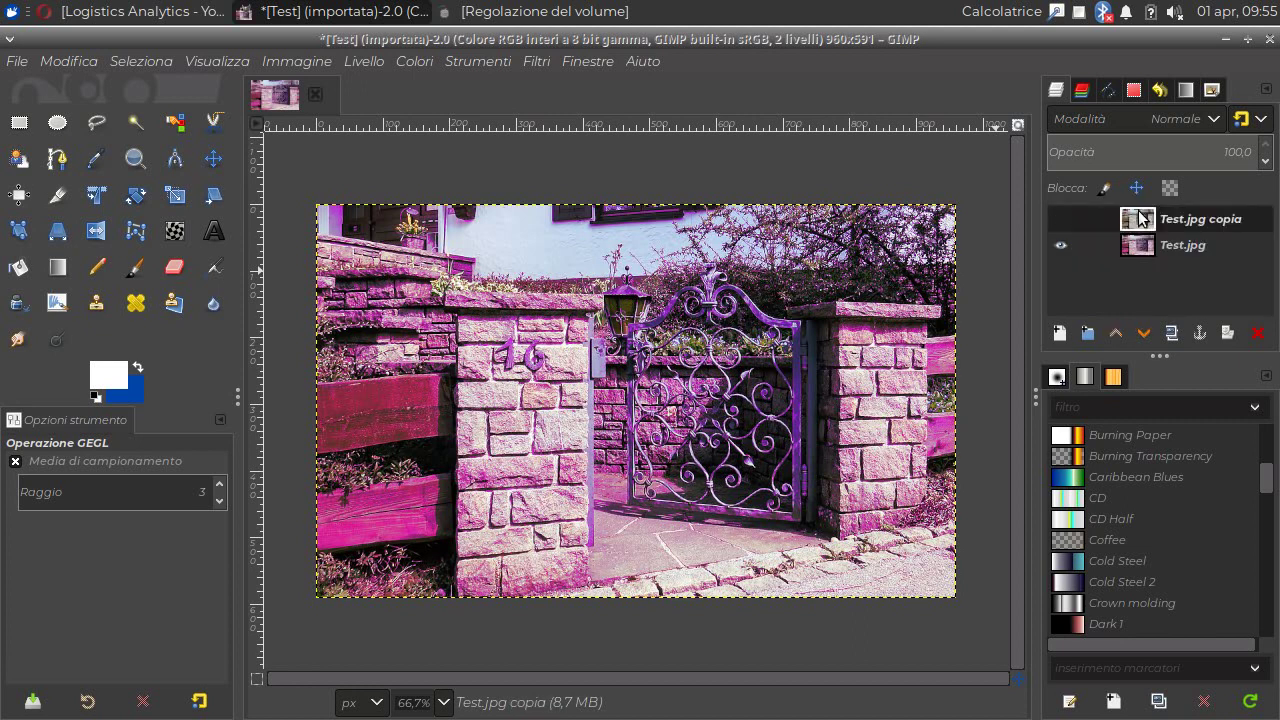
{"action": "left_click", "coordinate": [1061, 218]}
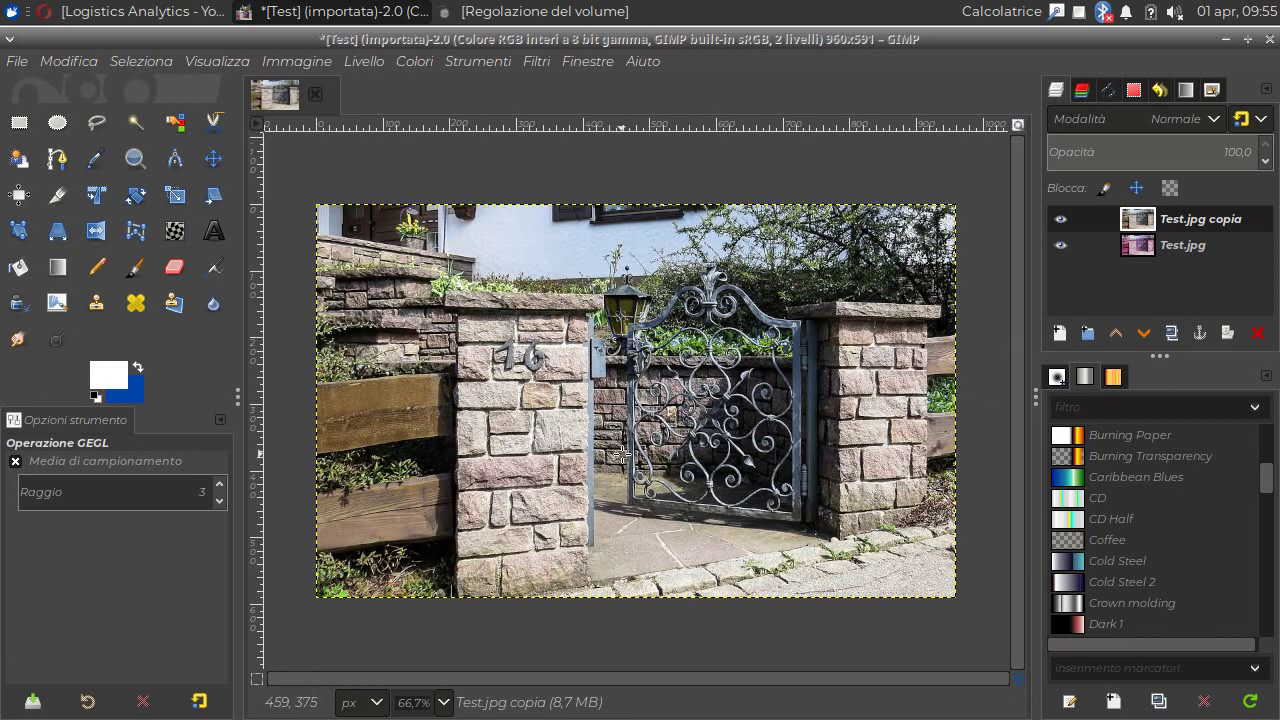
{"action": "scroll", "coordinate": [633, 457], "scroll_direction": "up", "scroll_amount": 1, "text": "ctrl"}
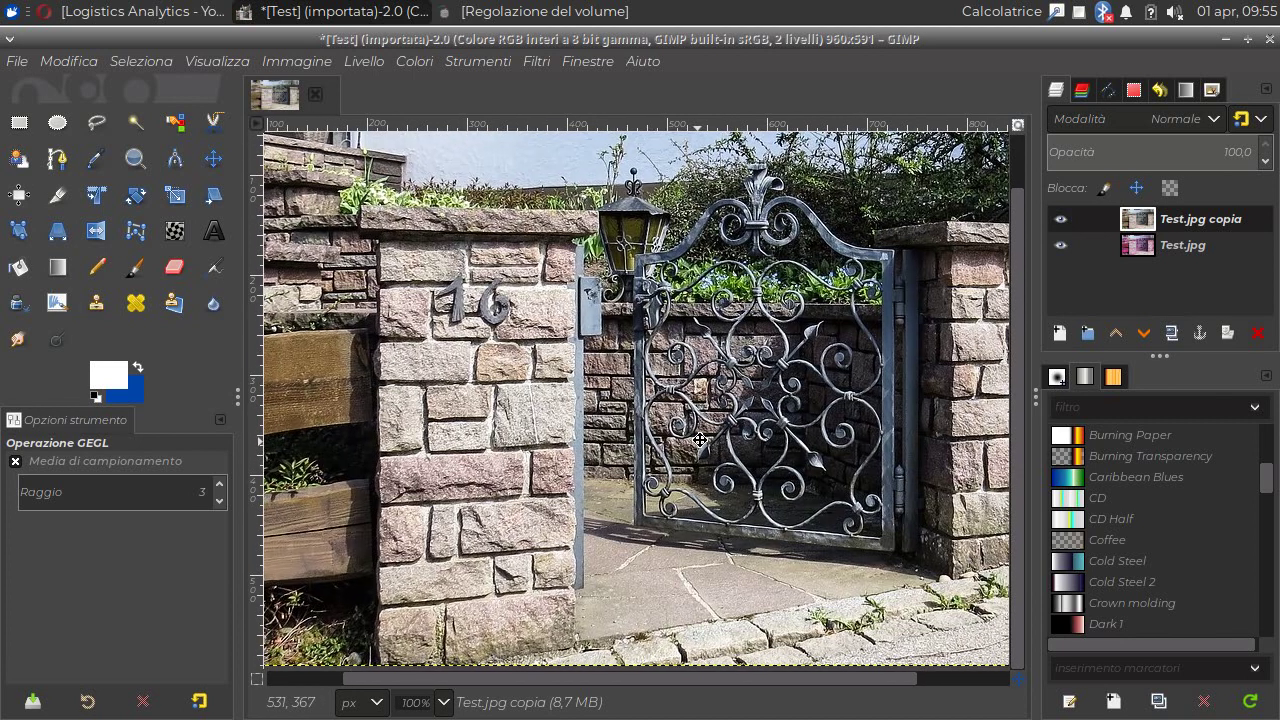
{"action": "left_click_drag", "start_coordinate": [700, 440], "coordinate": [600, 392]}
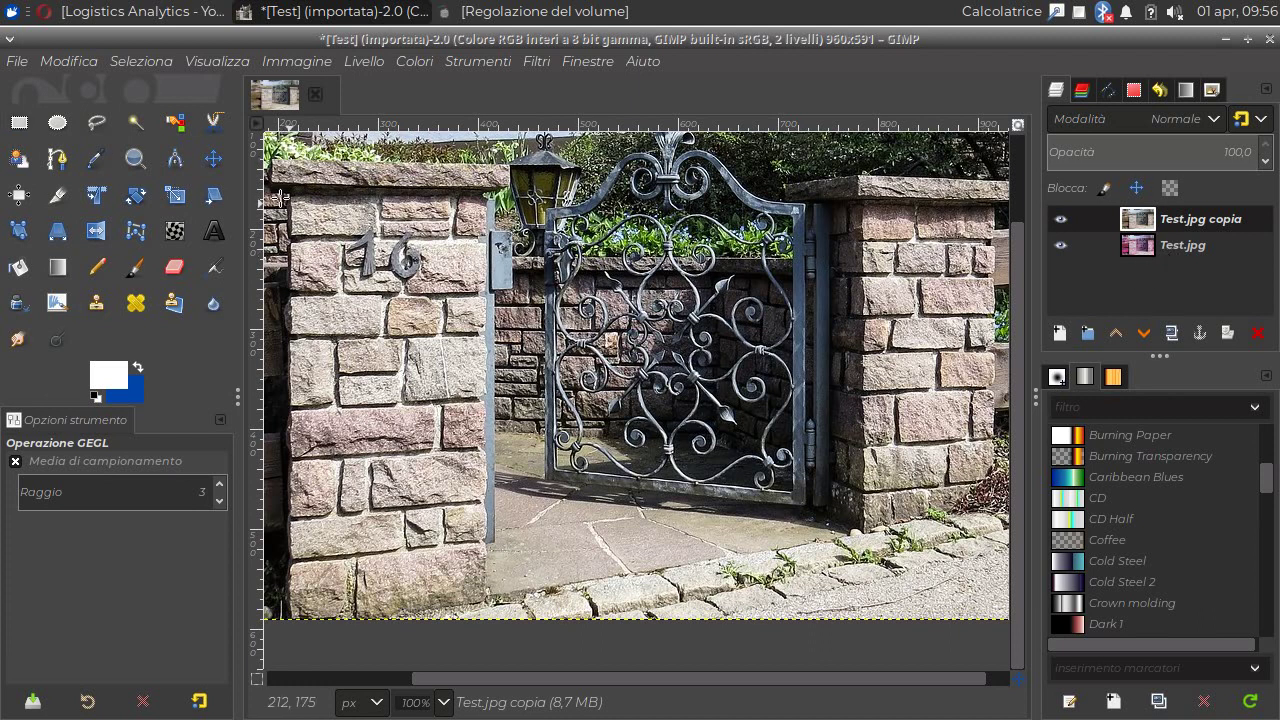
Draw rectangle selections around two bricks on the left pillar, Shift-adding the second.
{"action": "left_click", "coordinate": [24, 132]}
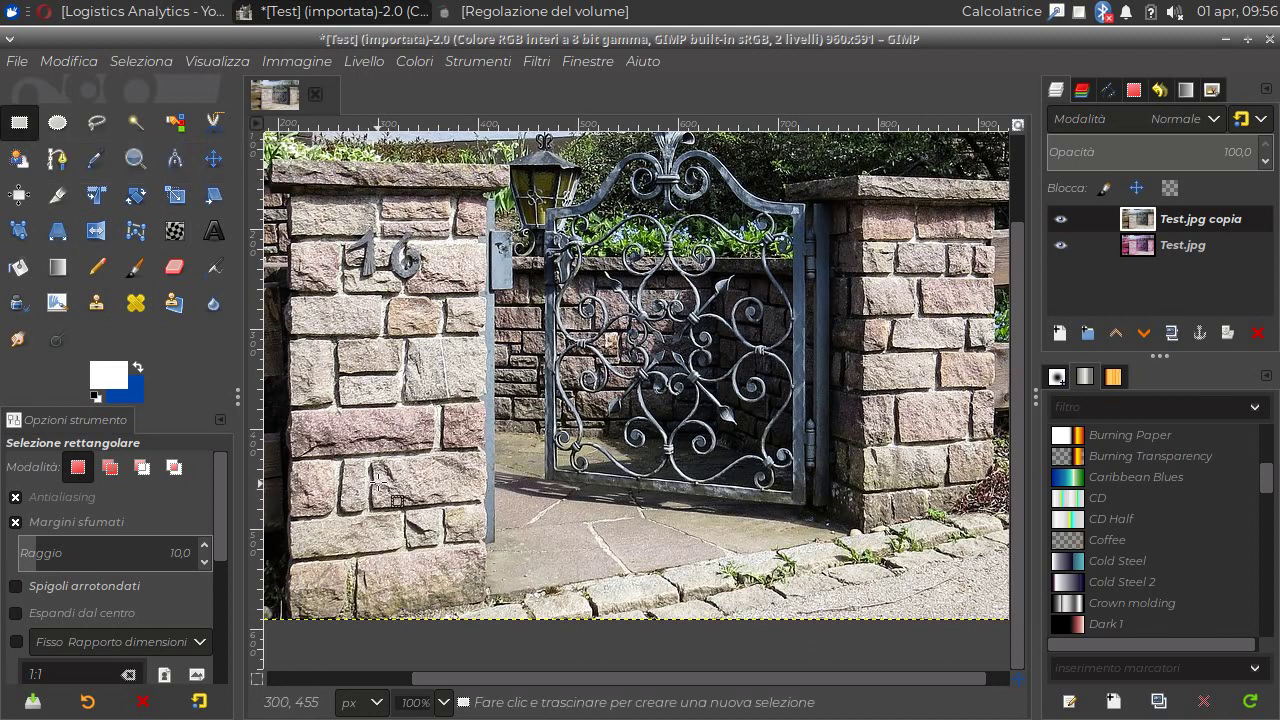
{"action": "mouse_move", "coordinate": [376, 459]}
{"action": "left_mouse_down"}
{"action": "mouse_move", "coordinate": [381, 482]}
{"action": "mouse_move", "coordinate": [485, 501]}
{"action": "left_mouse_up"}
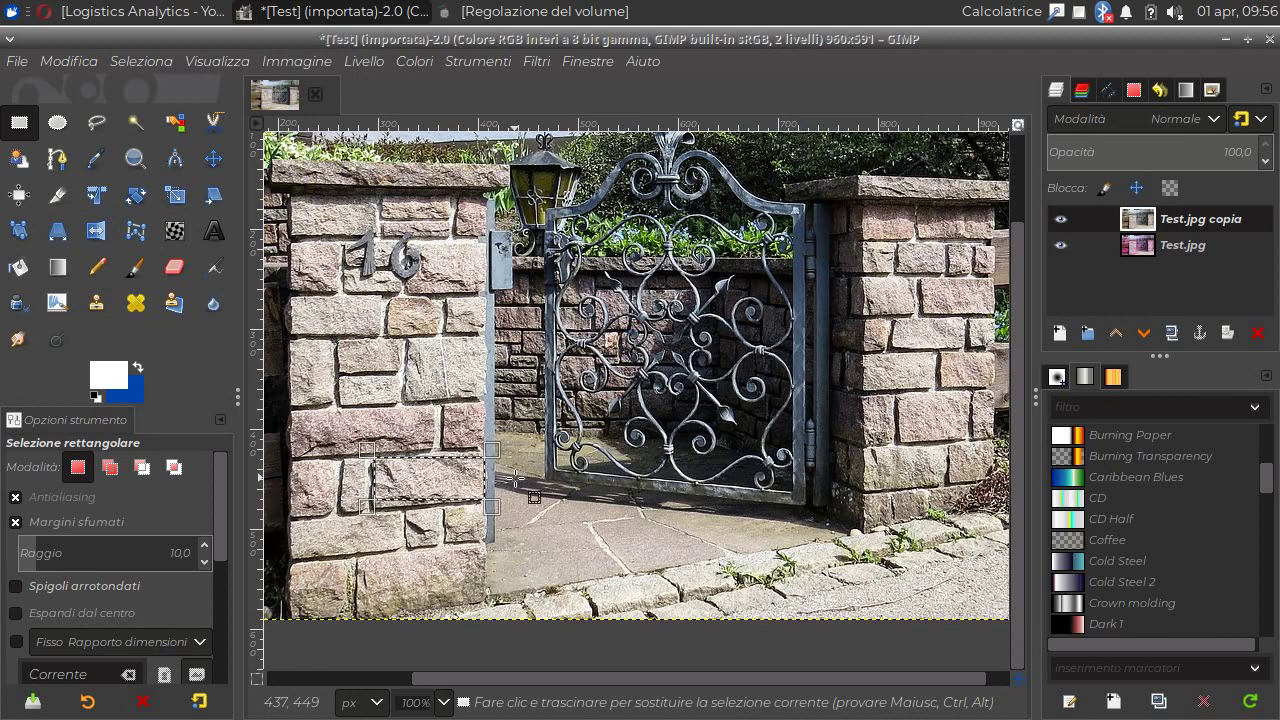
{"action": "key", "text": "ctrl"}
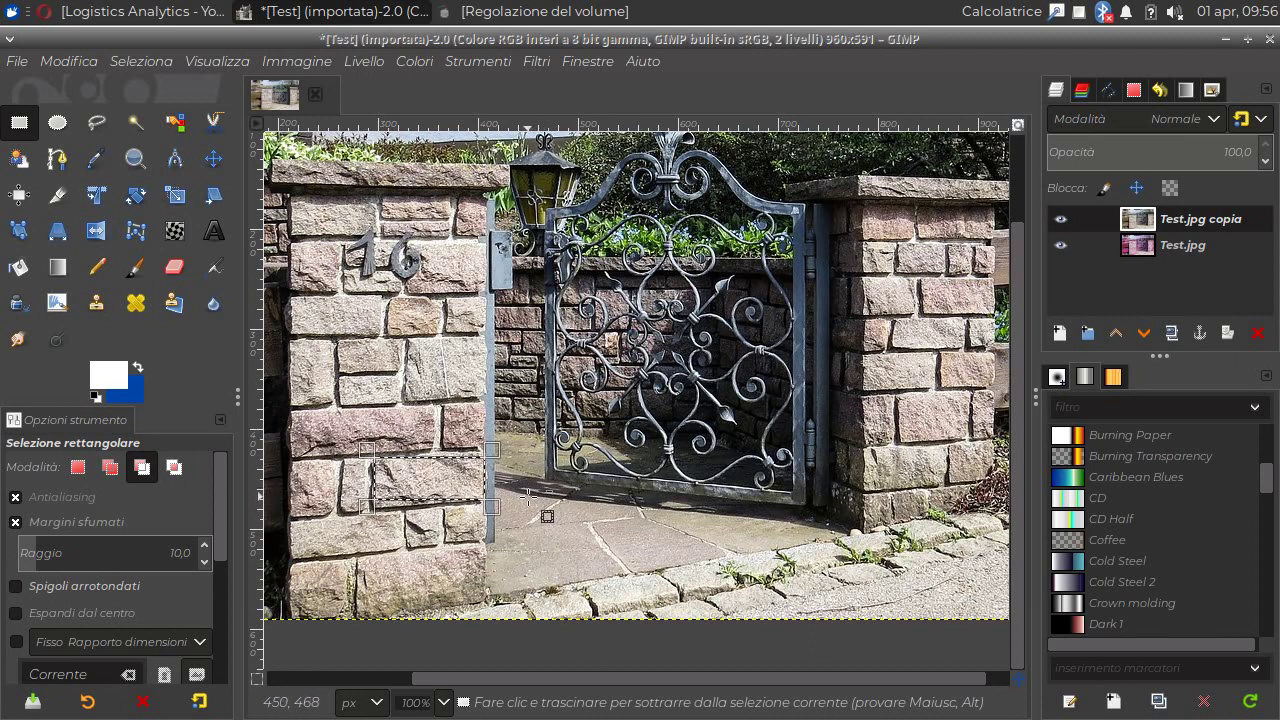
{"action": "key", "text": "shift"}
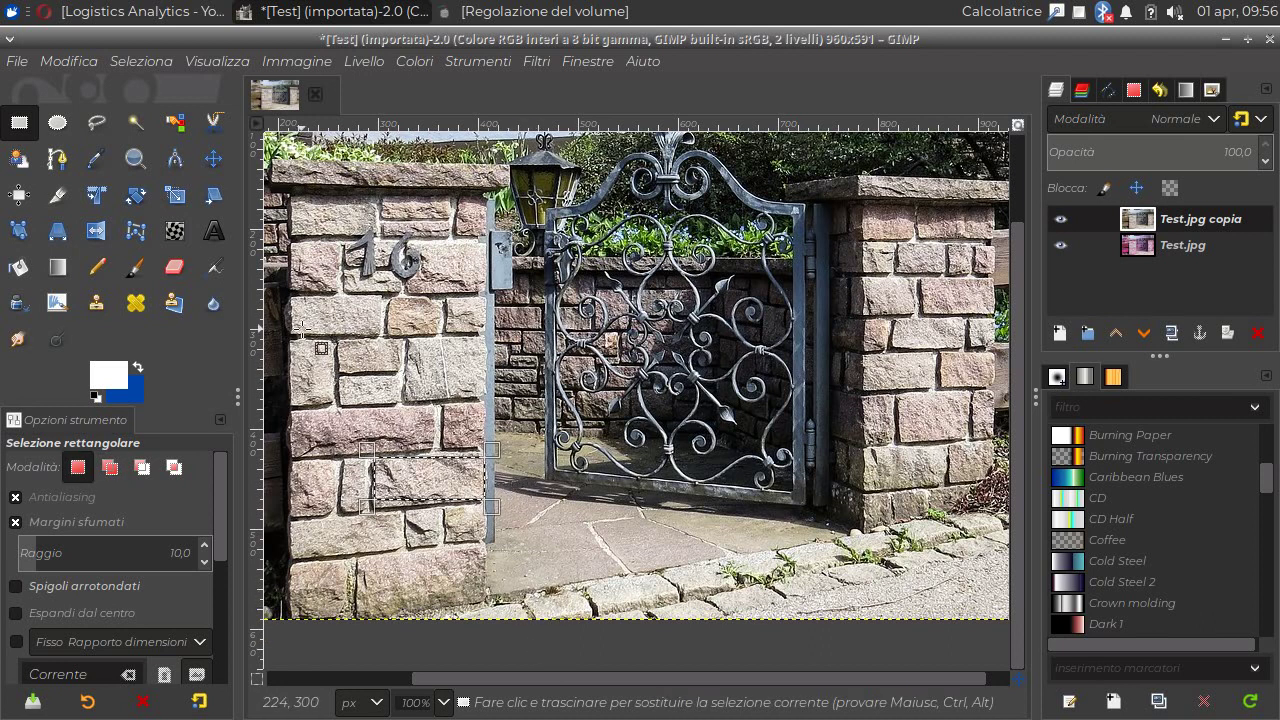
{"action": "key", "text": "shift"}
{"action": "mouse_move", "coordinate": [293, 298]}
{"action": "left_mouse_down"}
{"action": "mouse_move", "coordinate": [316, 327]}
{"action": "mouse_move", "coordinate": [388, 336]}
{"action": "left_mouse_up"}
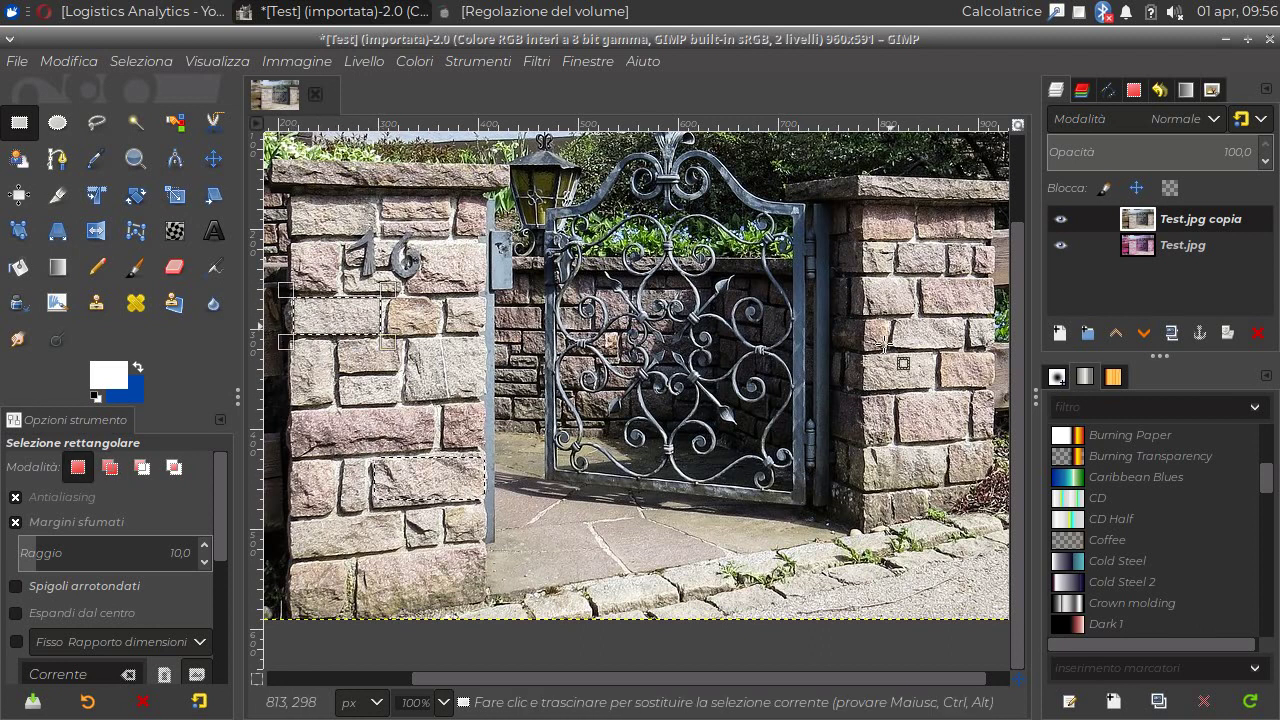
Shift-add four more brick rectangles across both pillars to the selection.
{"action": "key", "text": "shift"}
{"action": "left_click_drag", "start_coordinate": [865, 354], "coordinate": [937, 390]}
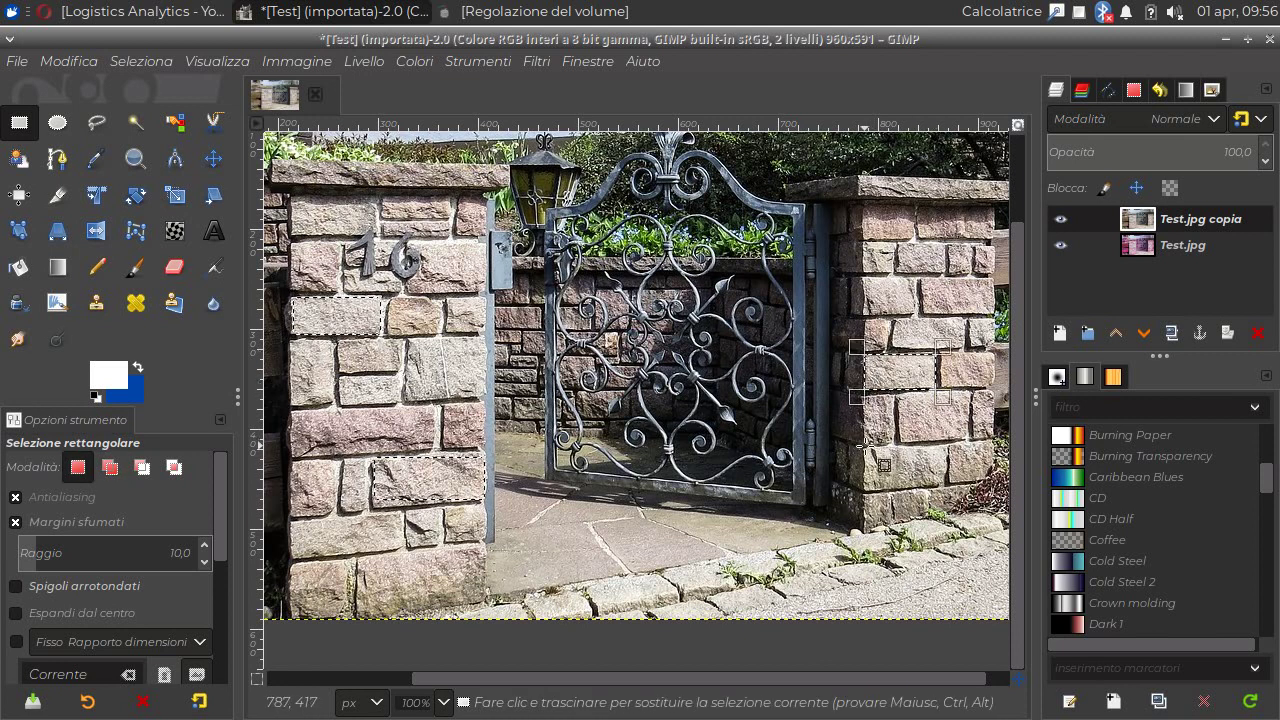
{"action": "key", "text": "shift"}
{"action": "left_click_drag", "start_coordinate": [862, 444], "coordinate": [946, 486]}
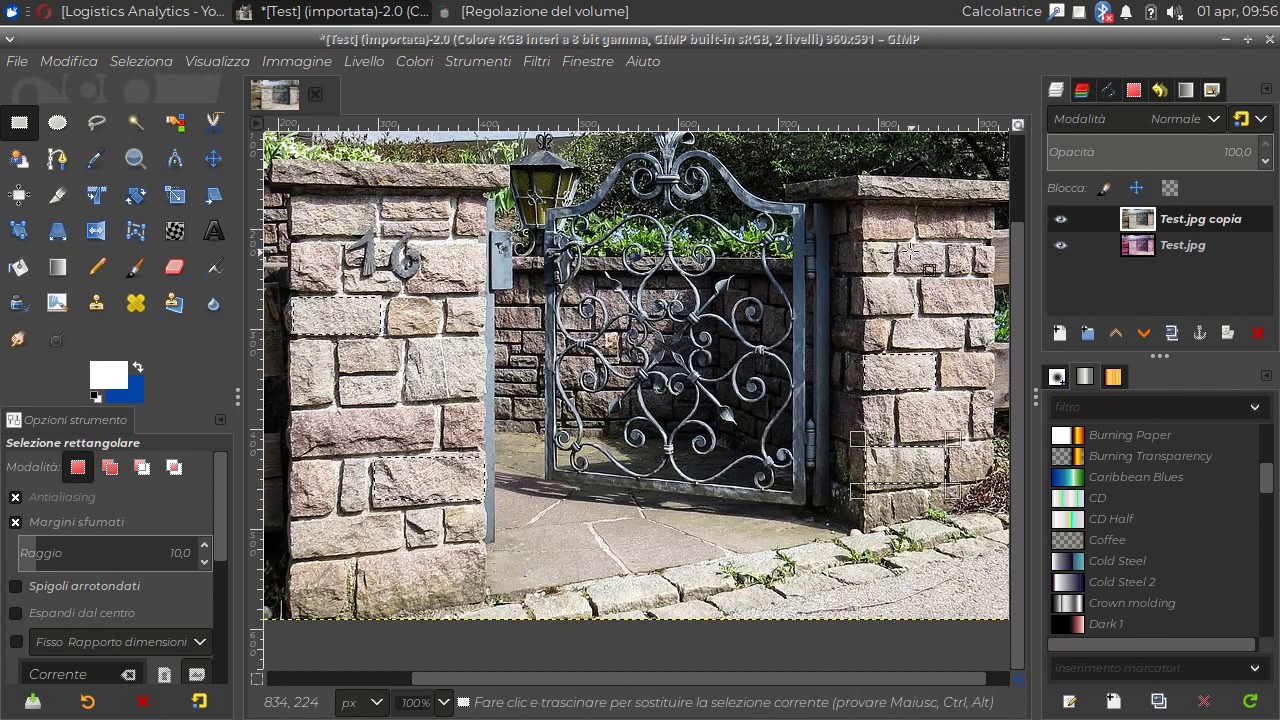
{"action": "key", "text": "shift"}
{"action": "left_click_drag", "start_coordinate": [902, 244], "coordinate": [955, 280]}
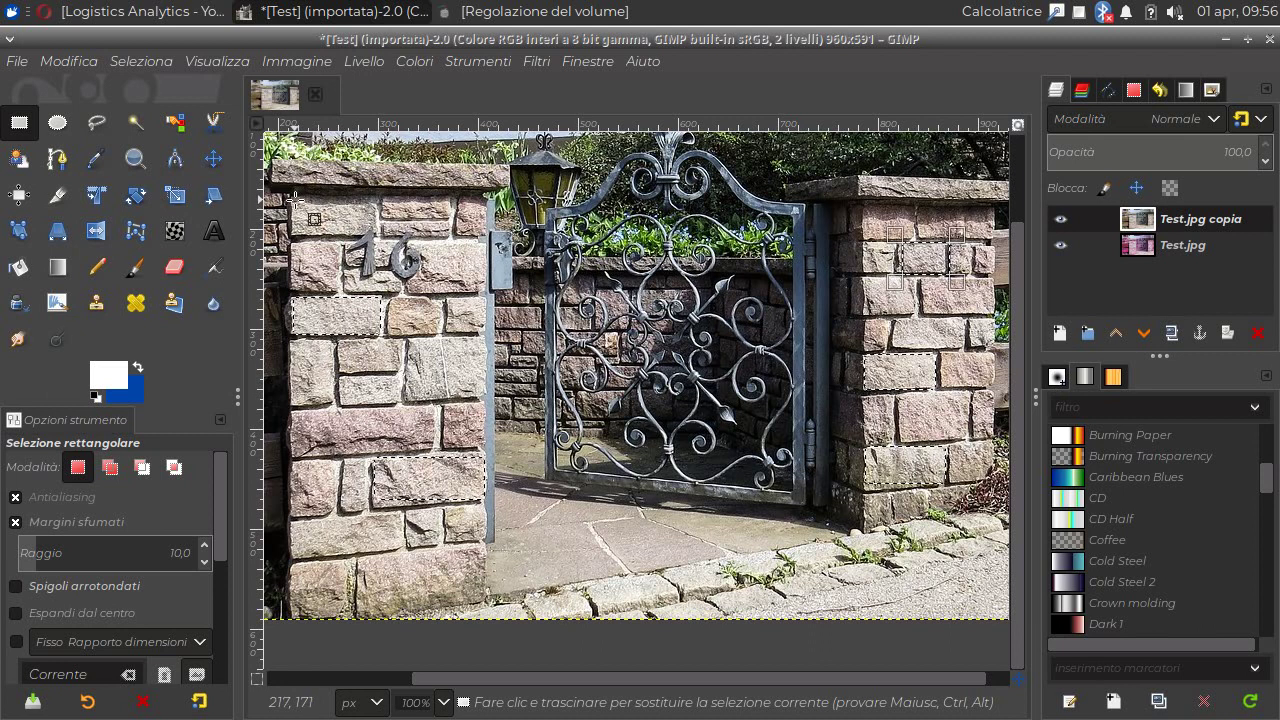
{"action": "key", "text": "shift"}
{"action": "left_click_drag", "start_coordinate": [295, 199], "coordinate": [365, 229]}
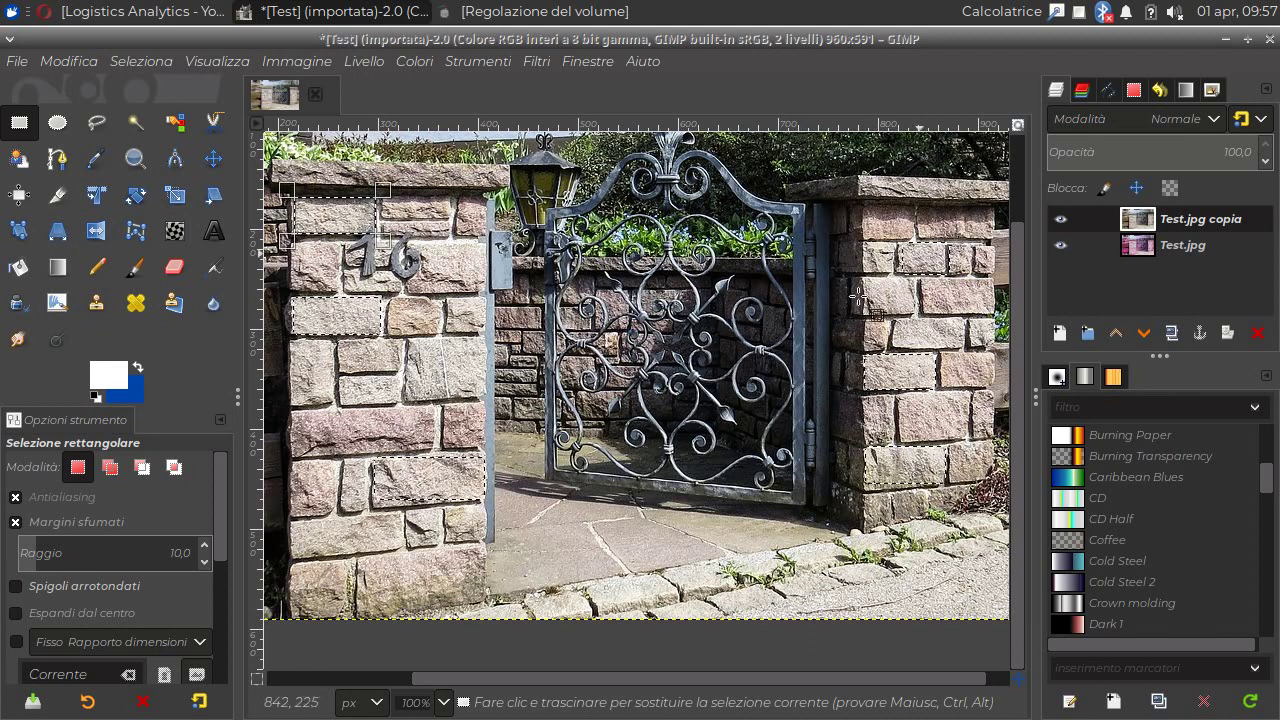
{"action": "left_click", "coordinate": [174, 268]}
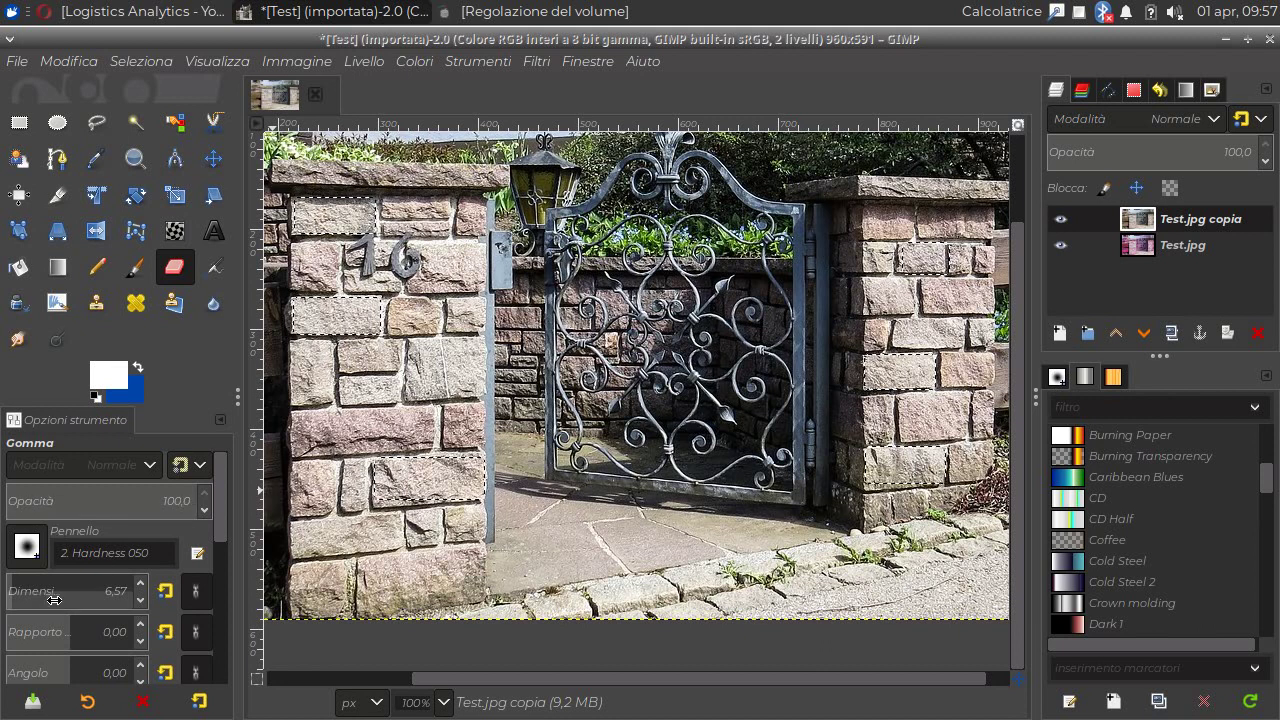
Set the eraser size to 227.14 and erase the two upper left-pillar bricks.
{"action": "left_click", "coordinate": [13, 585]}
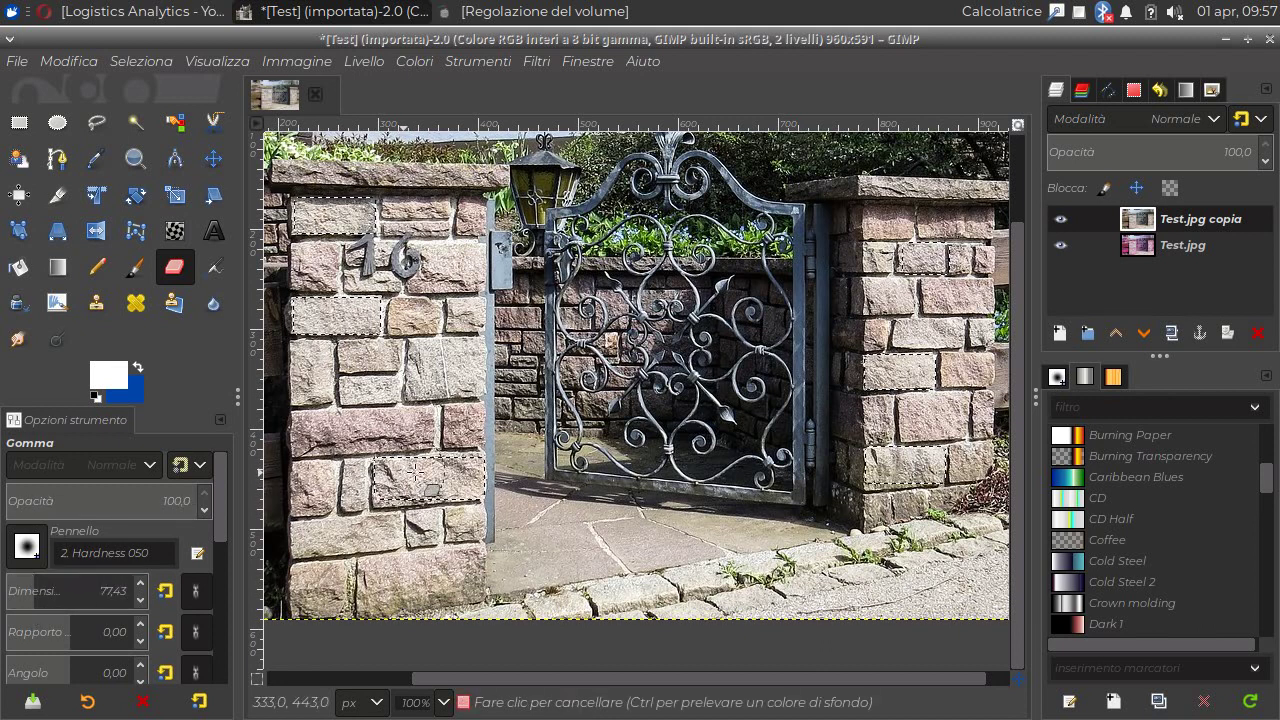
{"action": "left_click", "coordinate": [60, 588]}
{"action": "mouse_move", "coordinate": [60, 588]}
{"action": "left_mouse_down"}
{"action": "mouse_move", "coordinate": [100, 590]}
{"action": "mouse_move", "coordinate": [65, 596]}
{"action": "left_mouse_up"}
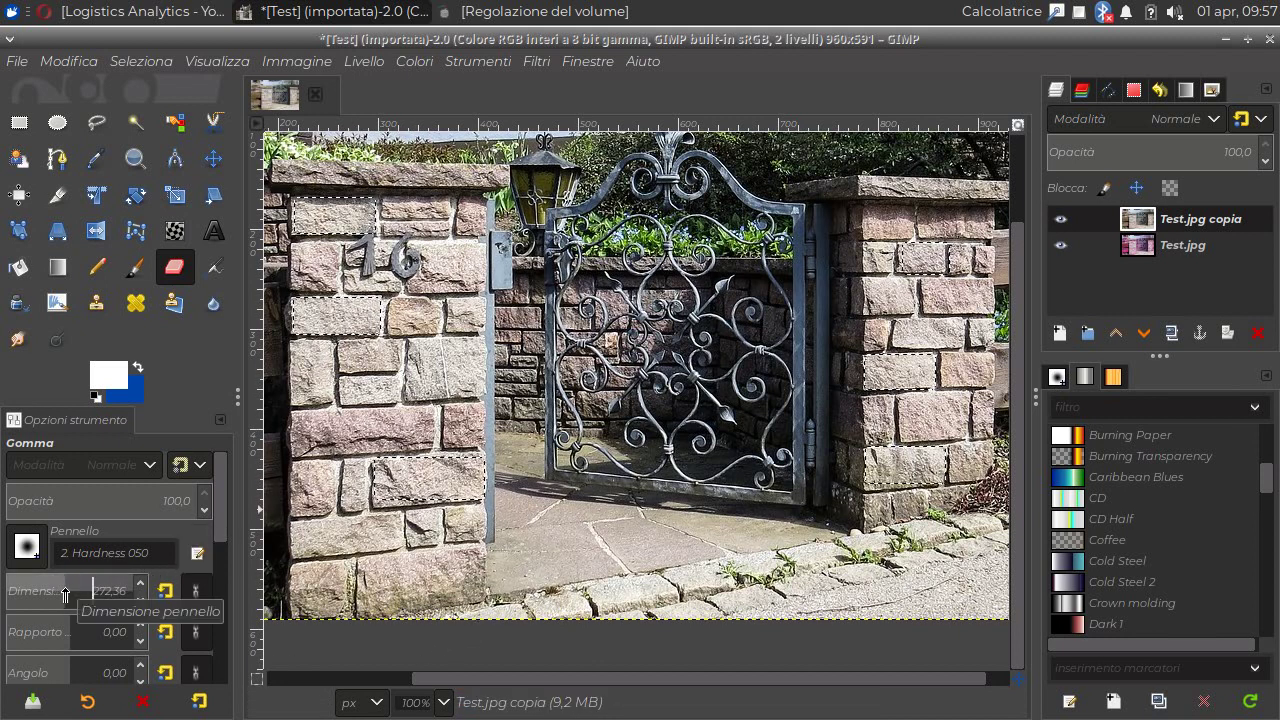
{"action": "left_click", "coordinate": [58, 590]}
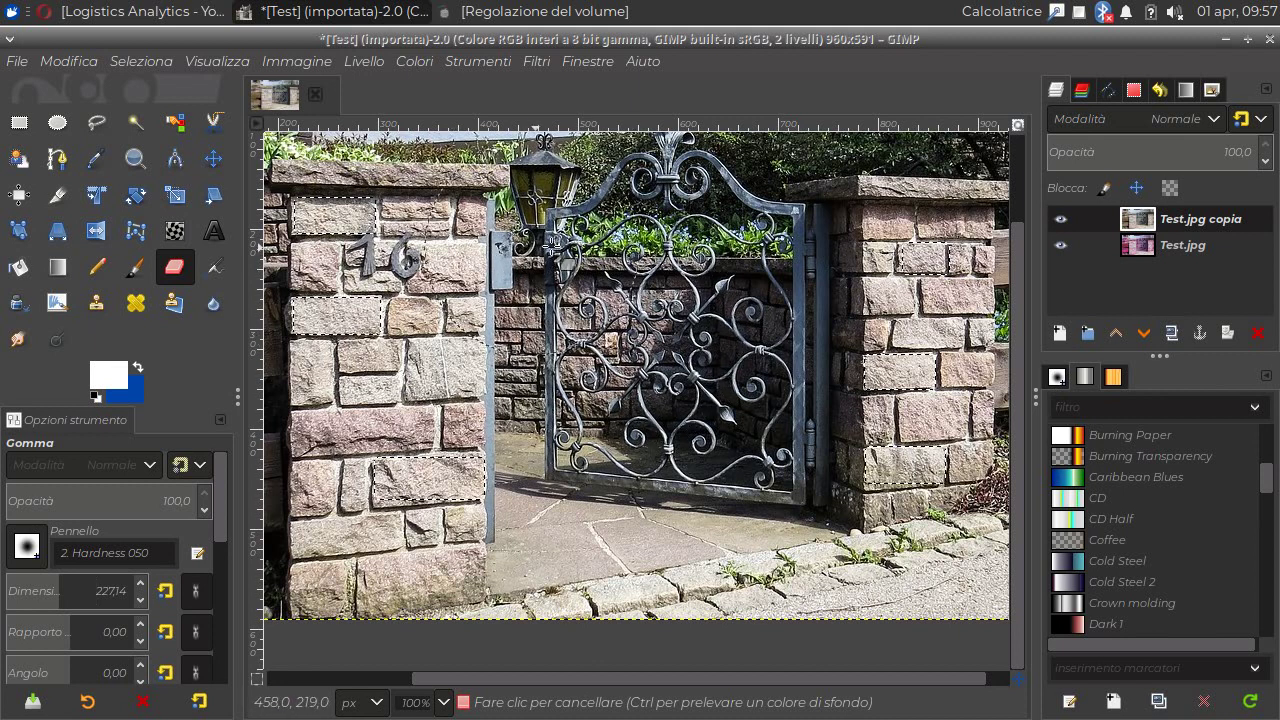
{"action": "left_click_drag", "start_coordinate": [608, 246], "coordinate": [795, 243]}
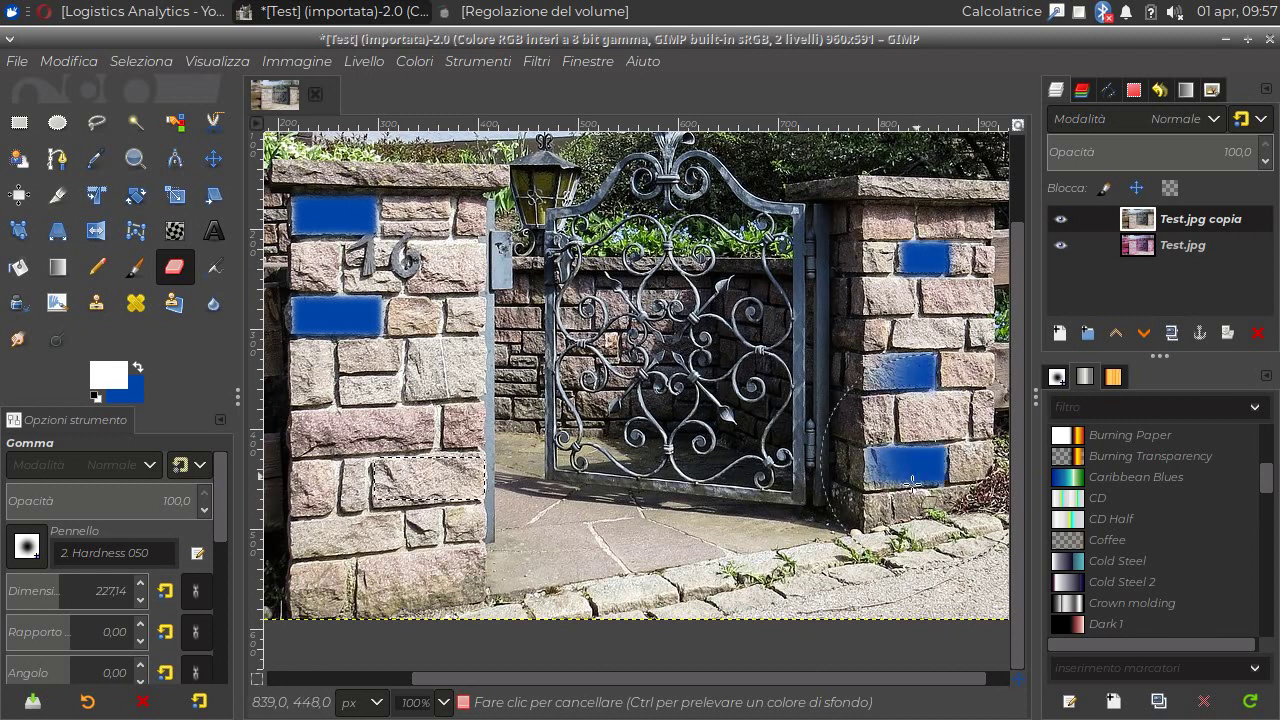
Erase the remaining selected bricks on the right pillar and lower left pillar to solid blue.
{"action": "left_click_drag", "start_coordinate": [795, 243], "coordinate": [440, 490]}
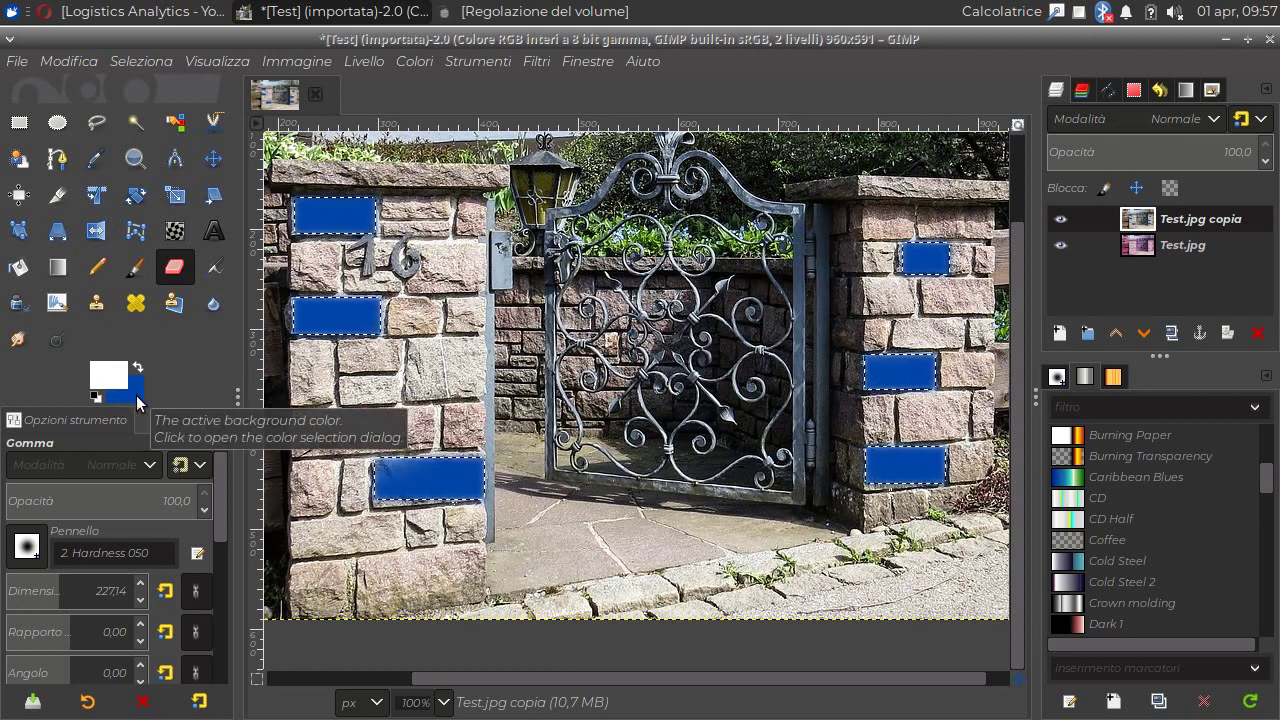
Add an alpha channel to Test.jpg copia and erase the two upper left-pillar blue bricks.
{"action": "right_click", "coordinate": [1179, 217]}
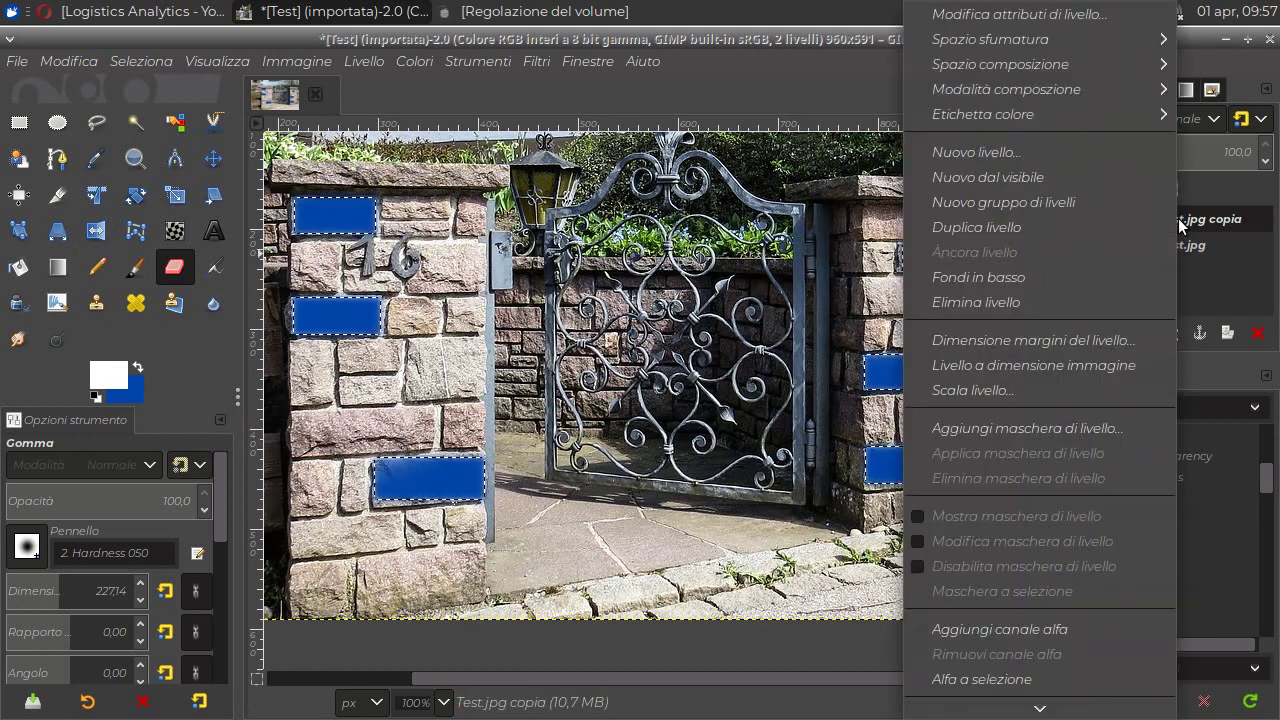
{"action": "left_click", "coordinate": [998, 630]}
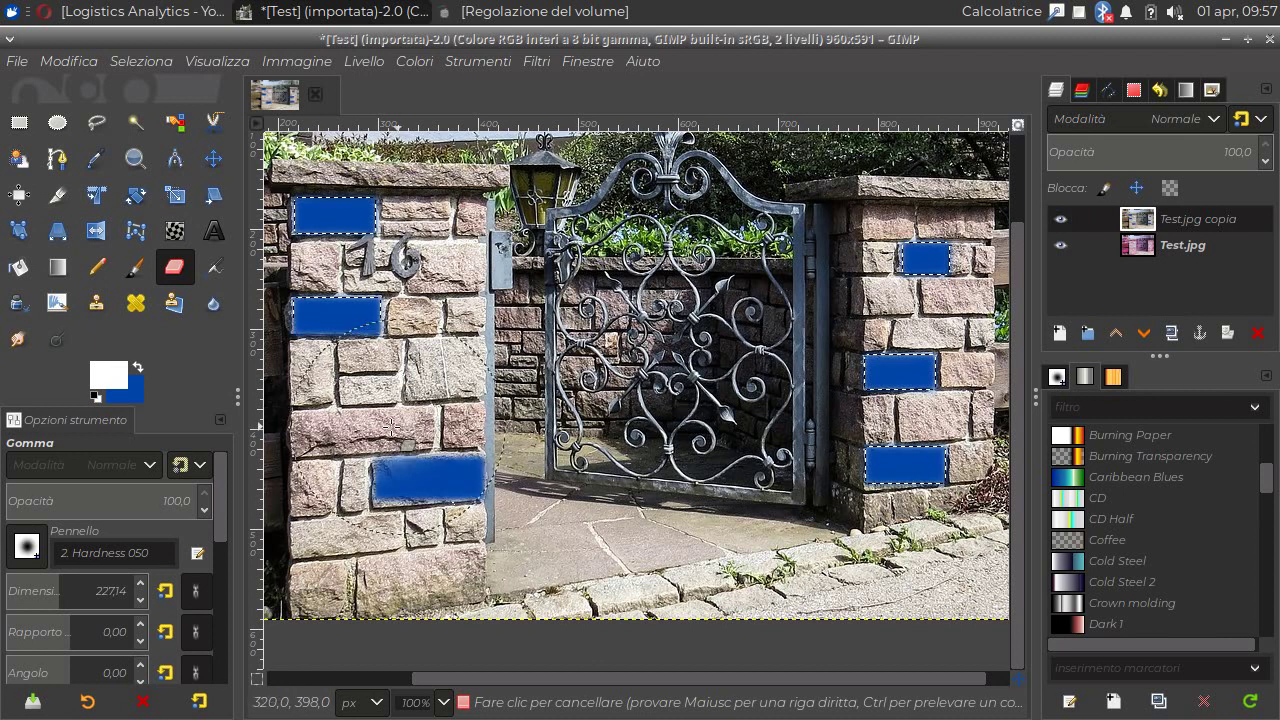
{"action": "left_click_drag", "start_coordinate": [298, 270], "coordinate": [420, 213]}
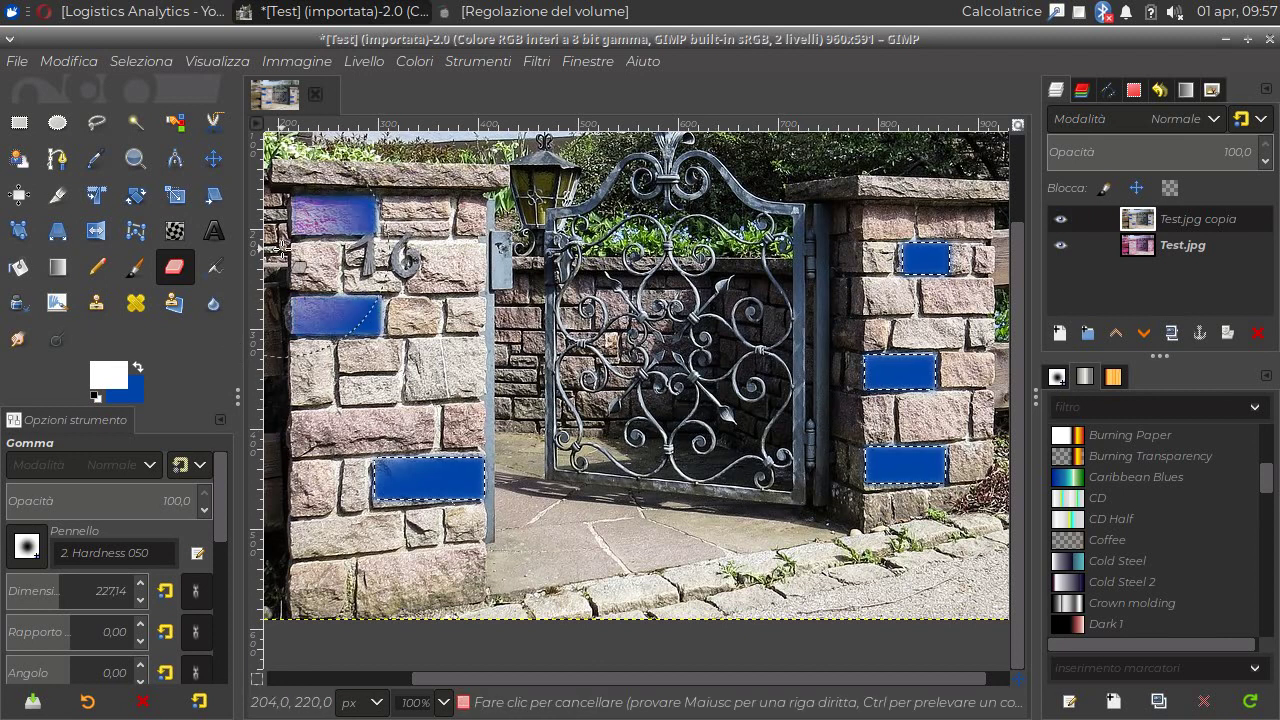
{"action": "left_click_drag", "start_coordinate": [400, 330], "coordinate": [420, 240]}
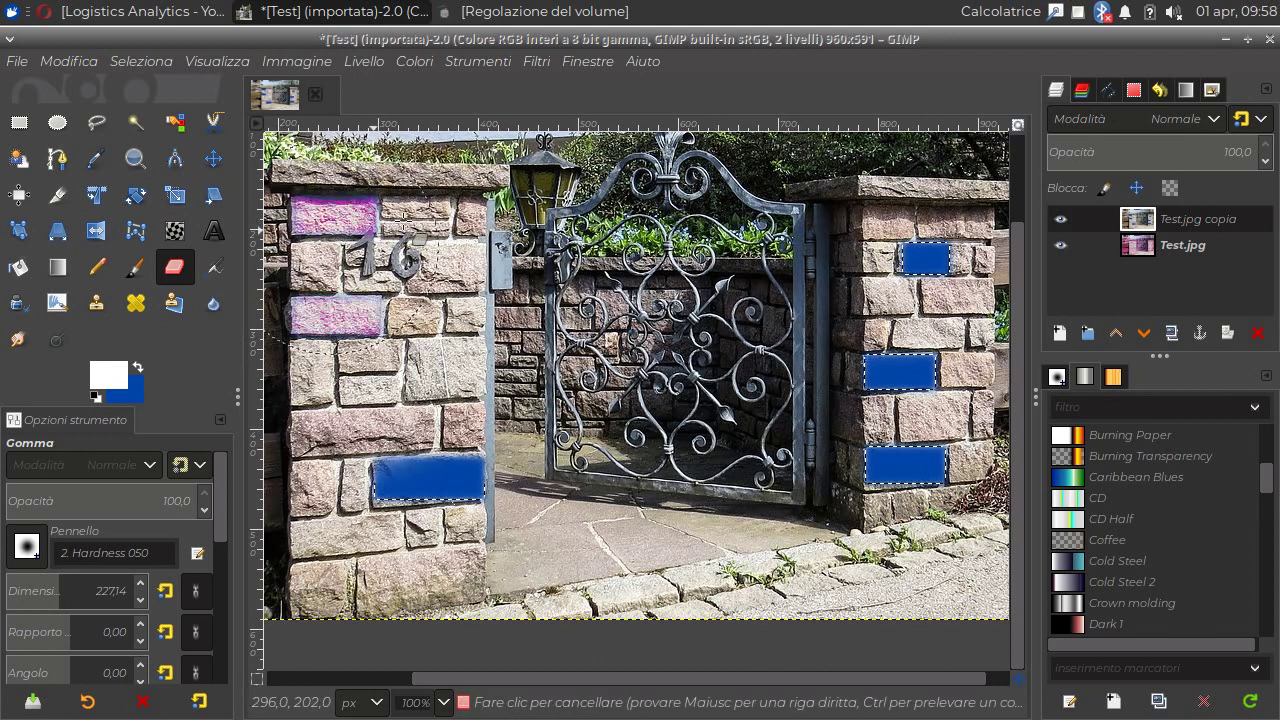
Erase the three right-pillar and lower left blue bricks, then toggle selection outlines with Ctrl+T.
{"action": "left_click_drag", "start_coordinate": [905, 258], "coordinate": [945, 258]}
{"action": "left_click_drag", "start_coordinate": [870, 372], "coordinate": [930, 372]}
{"action": "left_click_drag", "start_coordinate": [870, 465], "coordinate": [940, 465]}
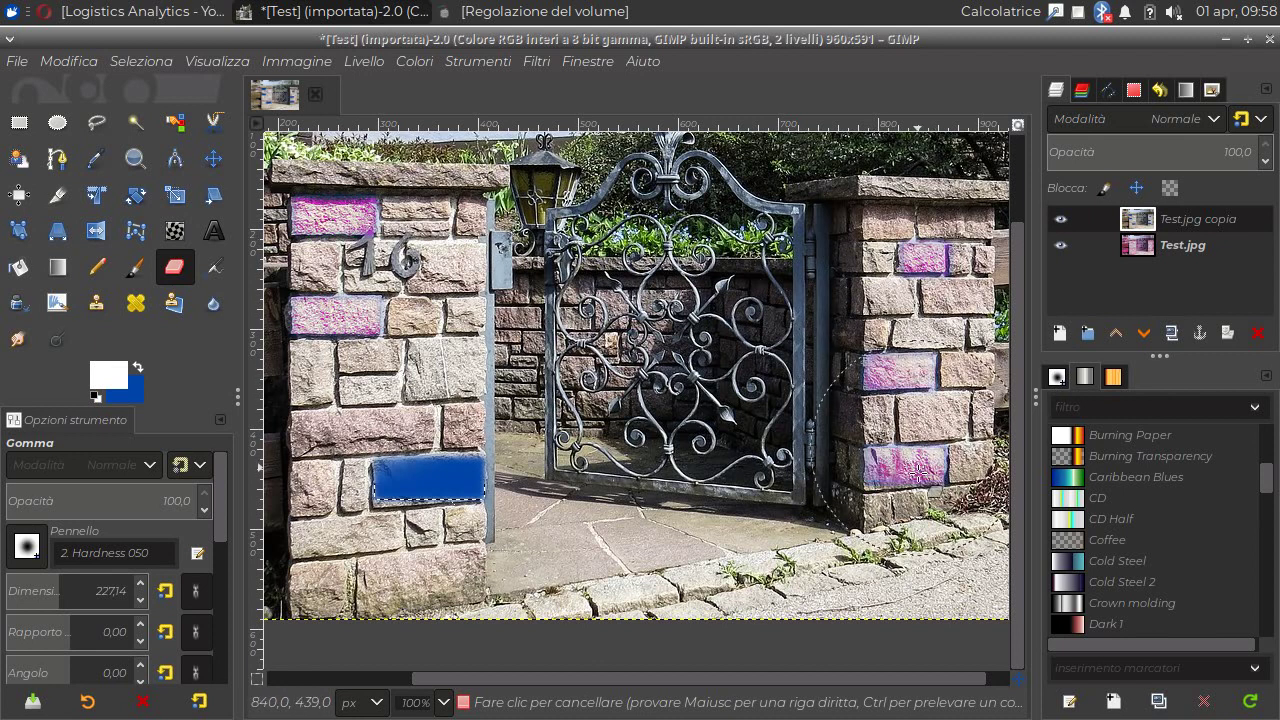
{"action": "left_click_drag", "start_coordinate": [395, 484], "coordinate": [470, 484]}
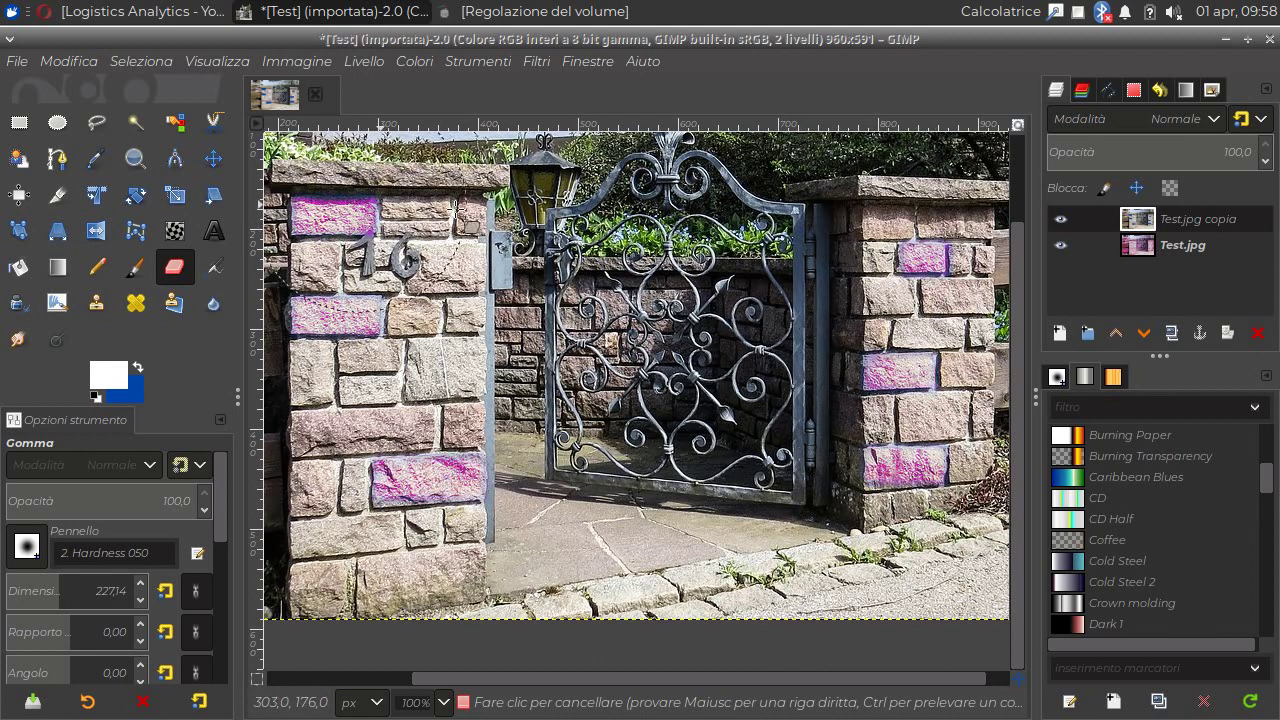
{"action": "key", "text": "ctrl+t"}
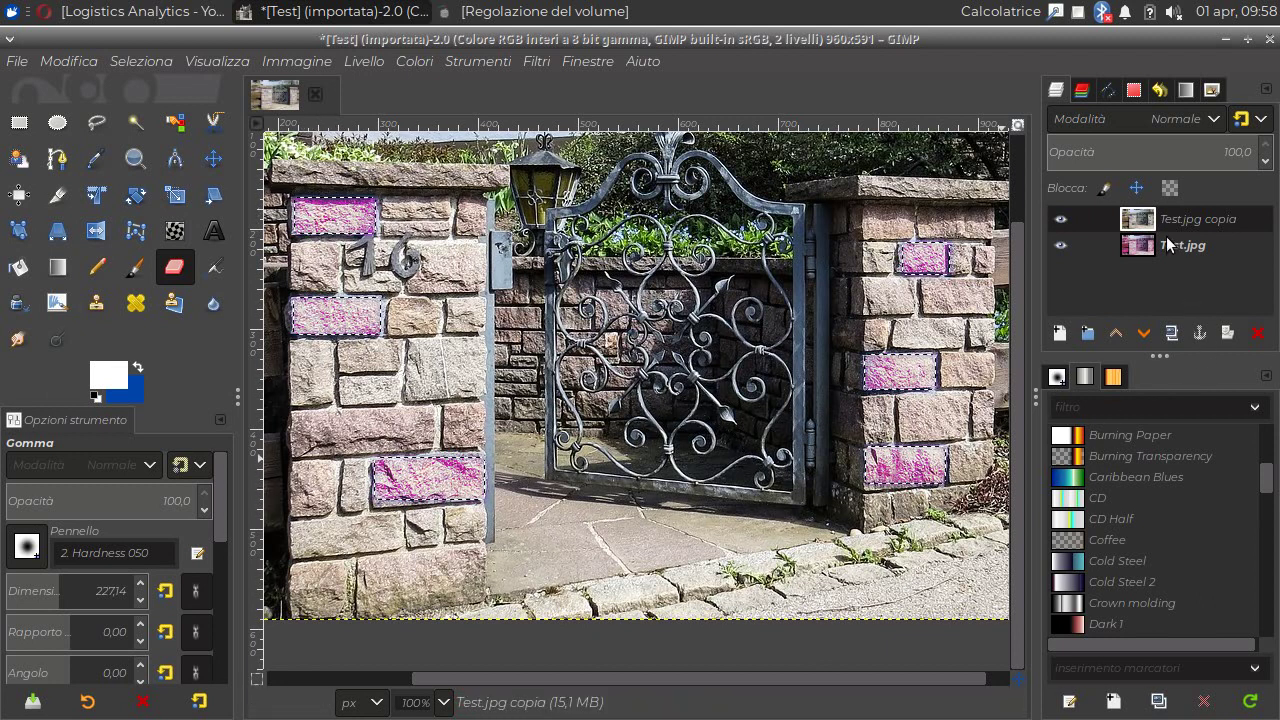
Toggle the copy layer's visibility to compare, then make Test.jpg the active layer.
{"action": "left_click", "coordinate": [1060, 220]}
{"action": "left_click", "coordinate": [1060, 220]}
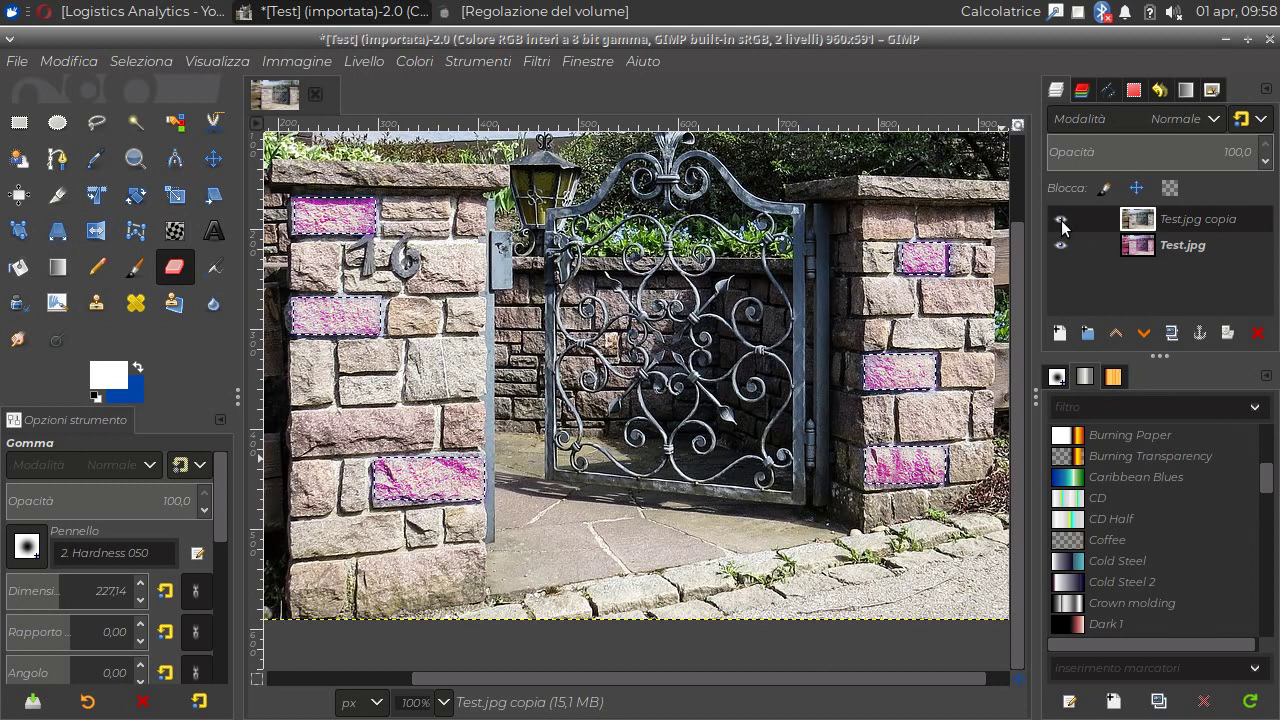
{"action": "left_click", "coordinate": [1060, 220]}
{"action": "left_click", "coordinate": [1056, 224]}
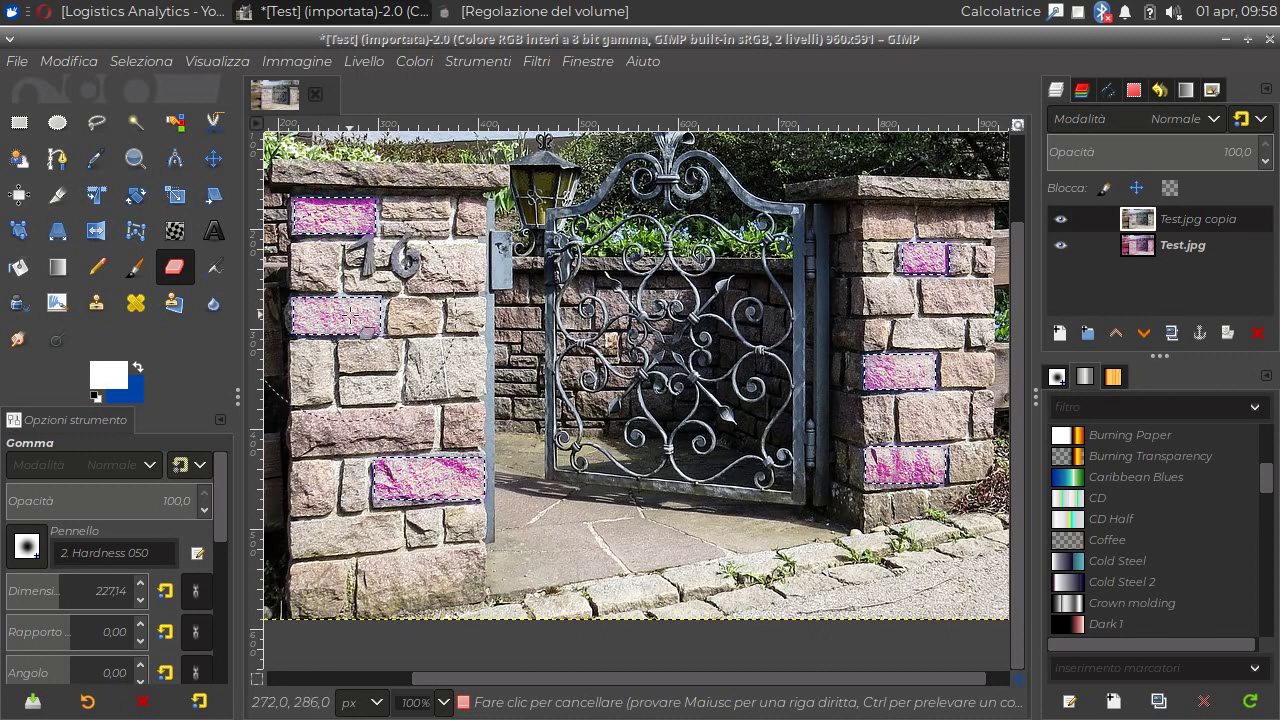
{"action": "right_click", "coordinate": [1169, 218]}
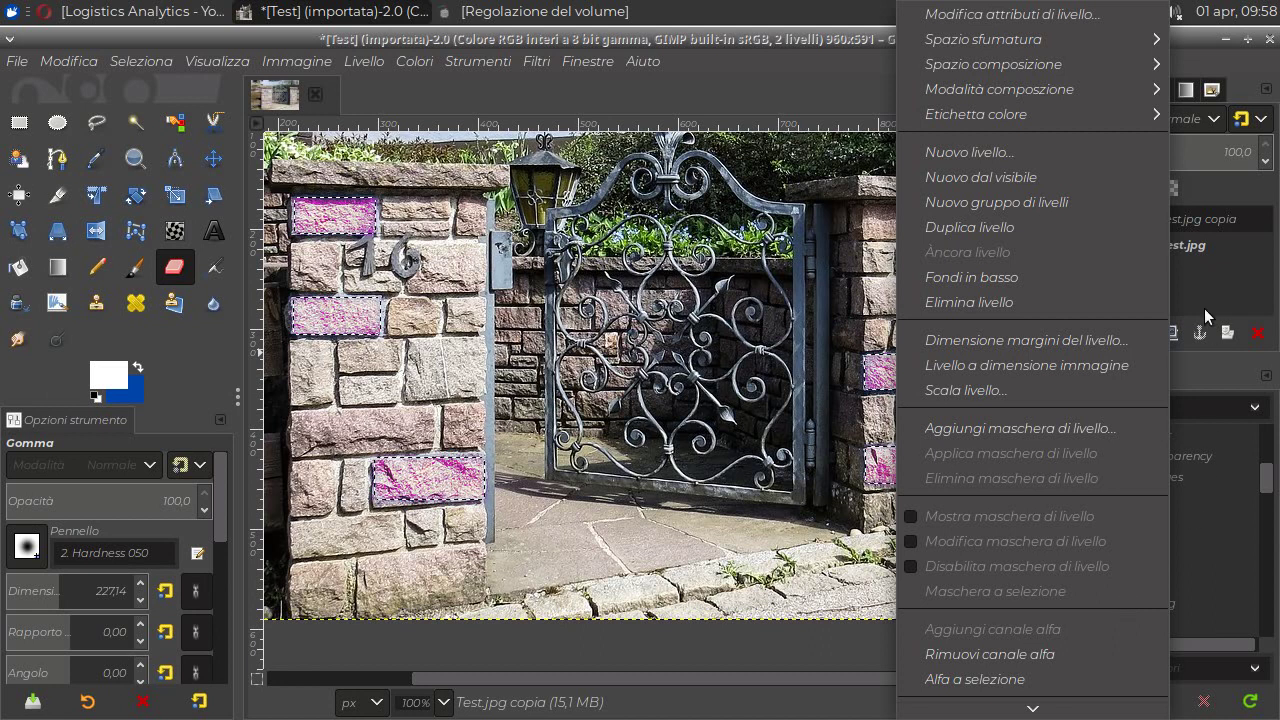
{"action": "left_click", "coordinate": [775, 82]}
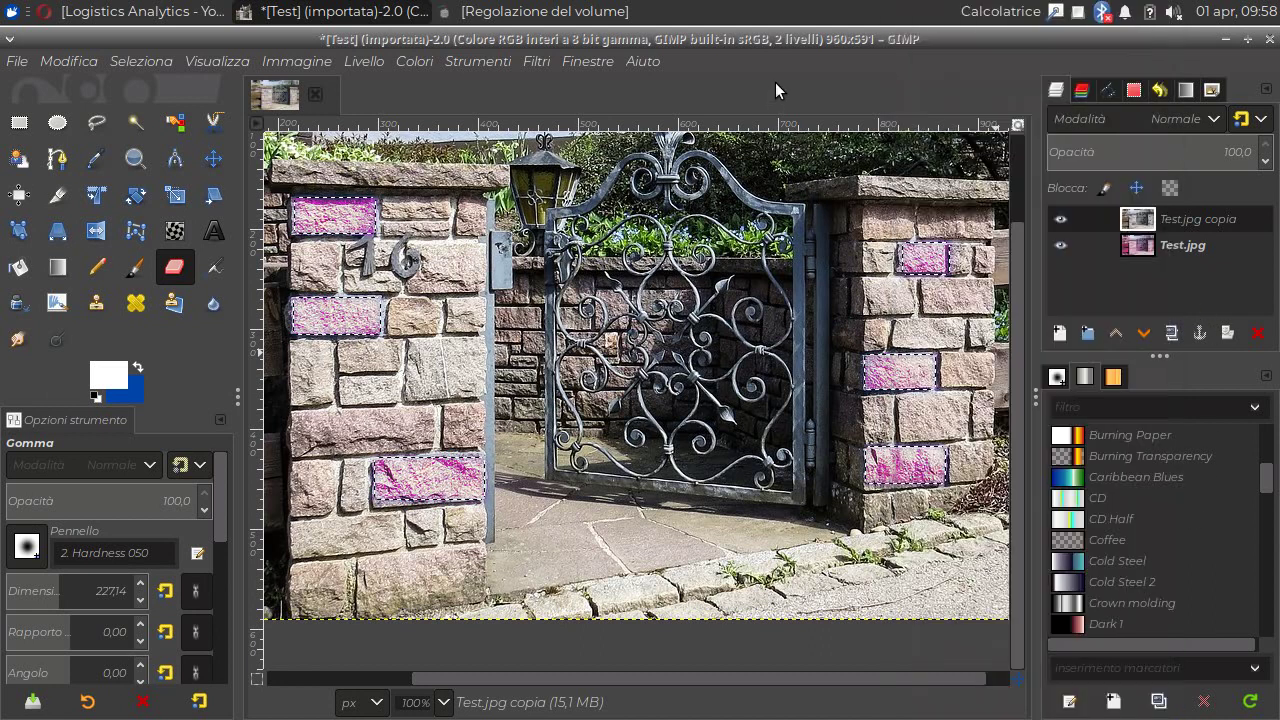
{"action": "left_click", "coordinate": [1143, 246]}
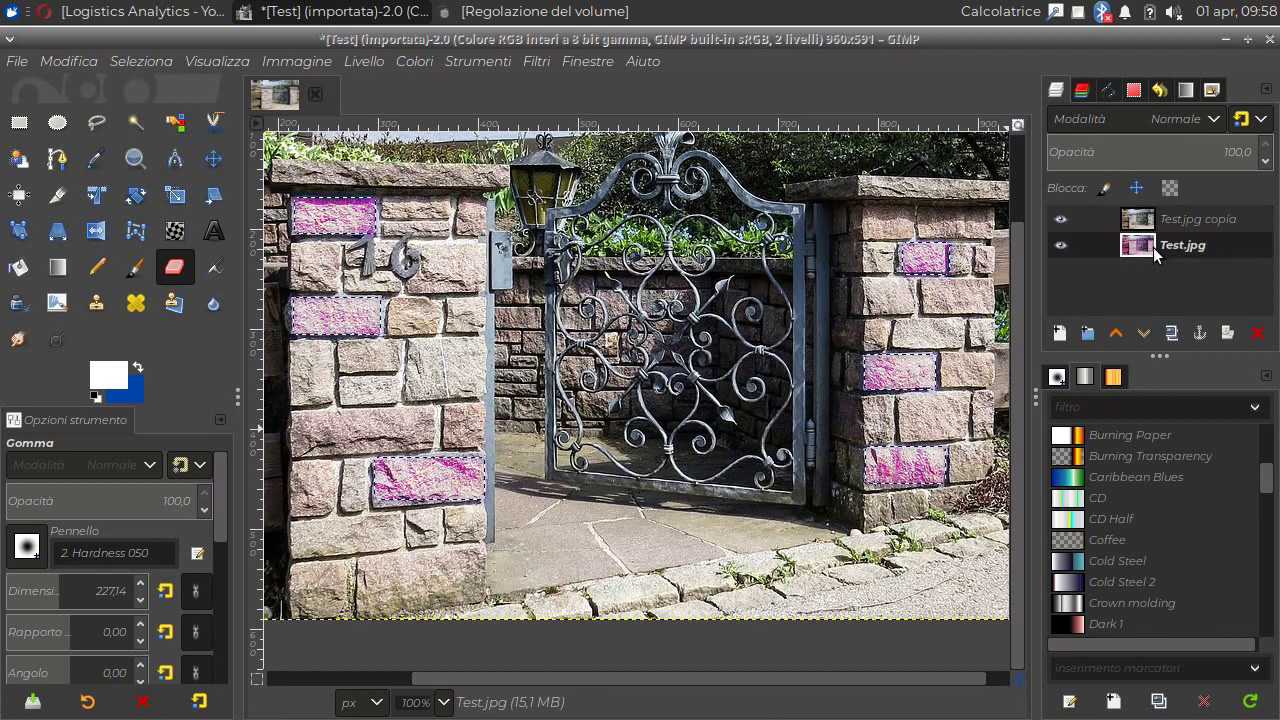
Clear the selection with Select > None and flatten the image into one layer.
{"action": "left_click", "coordinate": [153, 58]}
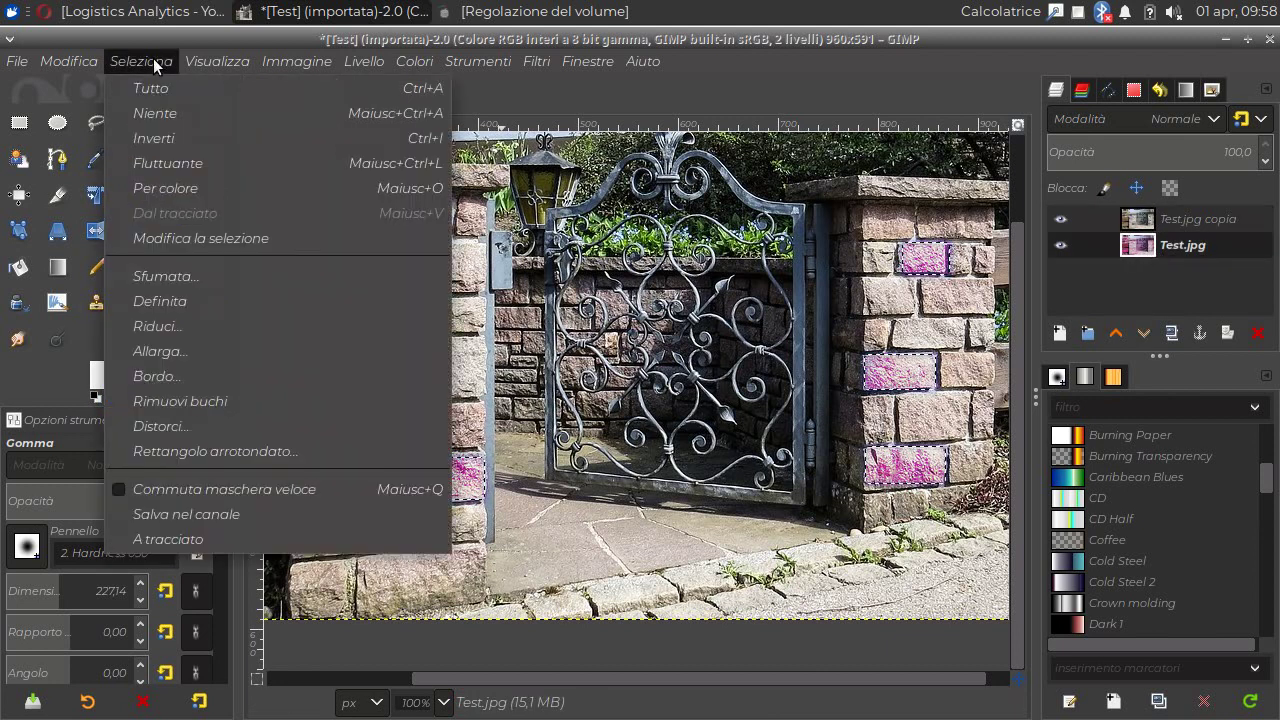
{"action": "left_click", "coordinate": [147, 111]}
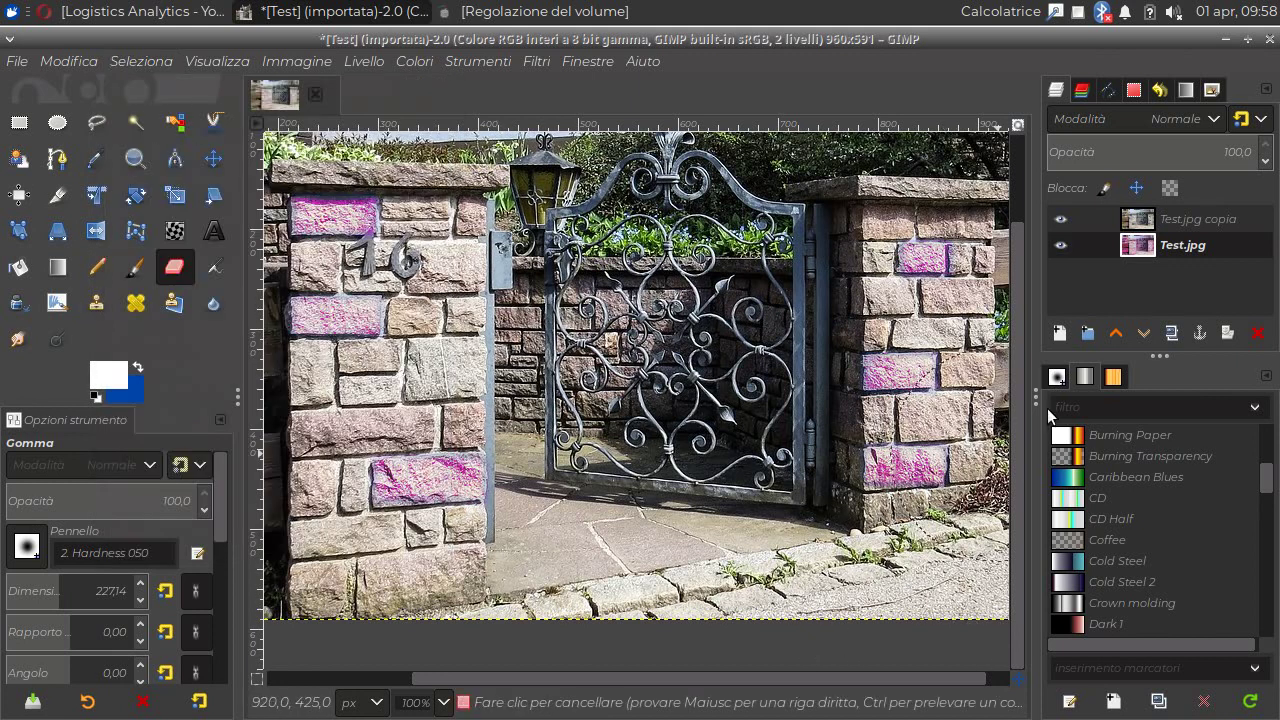
{"action": "right_click", "coordinate": [1147, 246]}
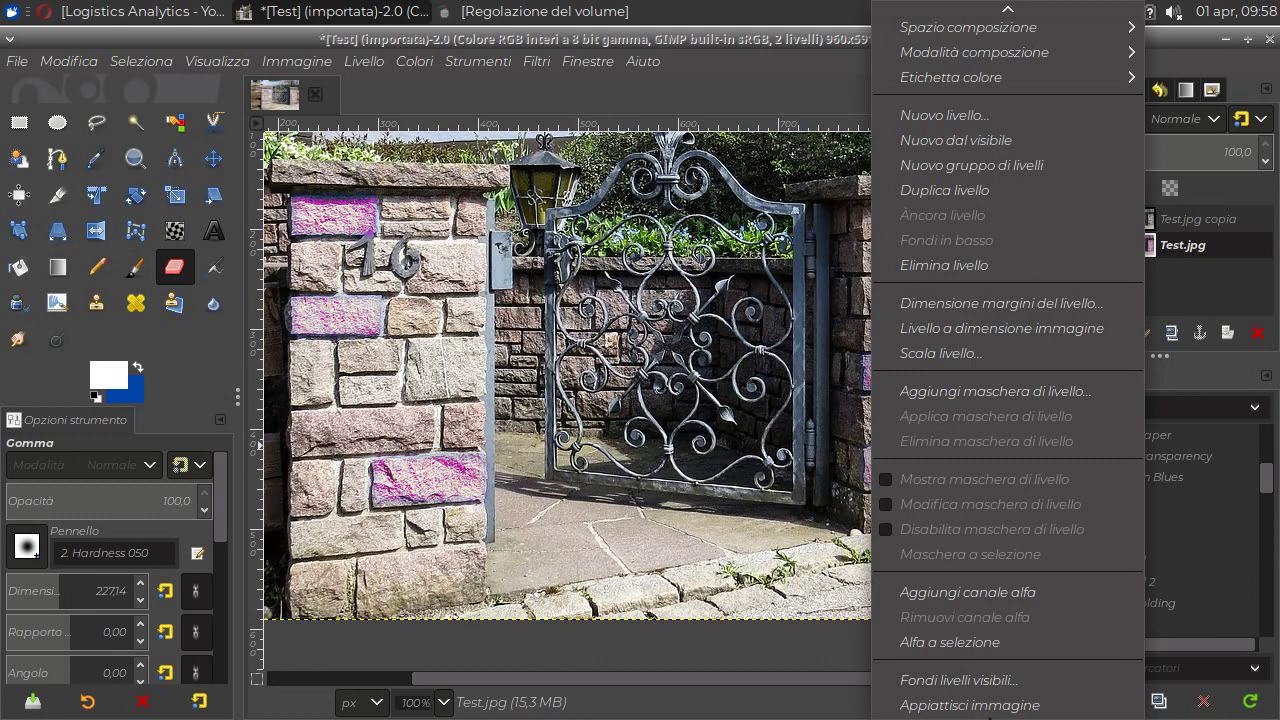
{"action": "left_click", "coordinate": [988, 707]}
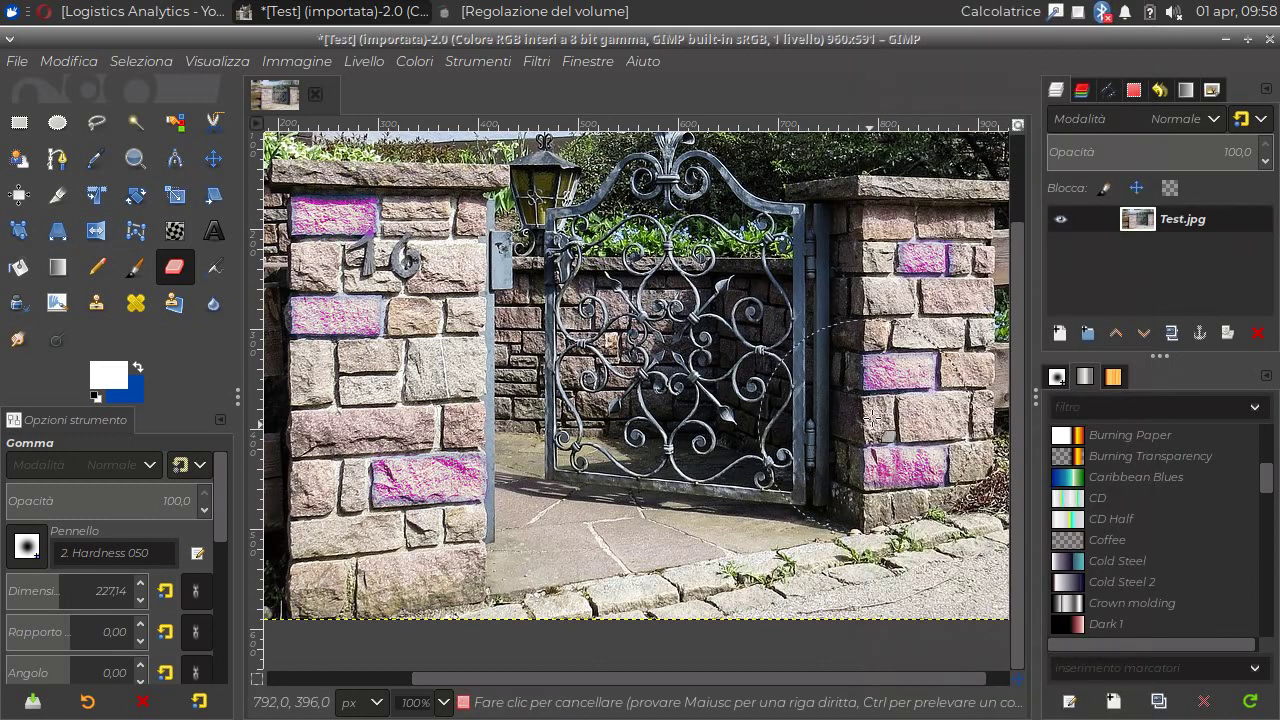
Export over Test.jpg on the Desktop at JPEG quality 92, then minimise GIMP.
{"action": "left_click", "coordinate": [18, 61]}
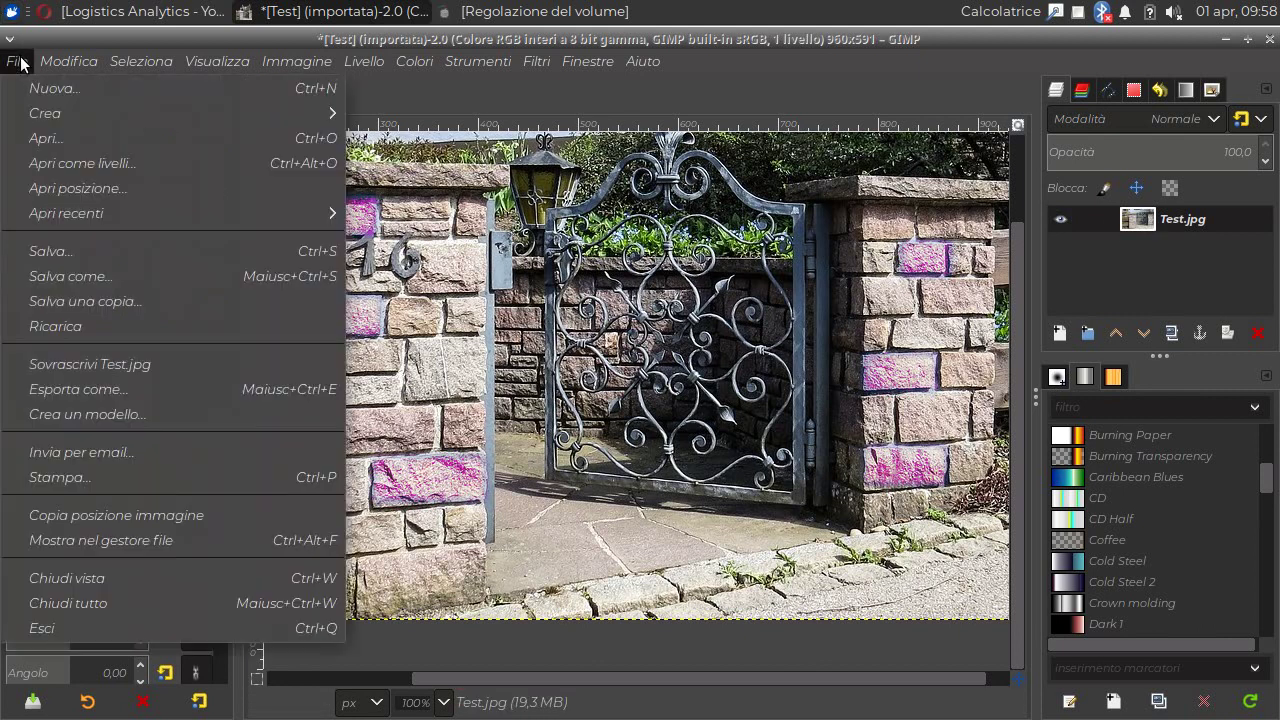
{"action": "left_click", "coordinate": [43, 391]}
{"action": "left_click", "coordinate": [412, 93]}
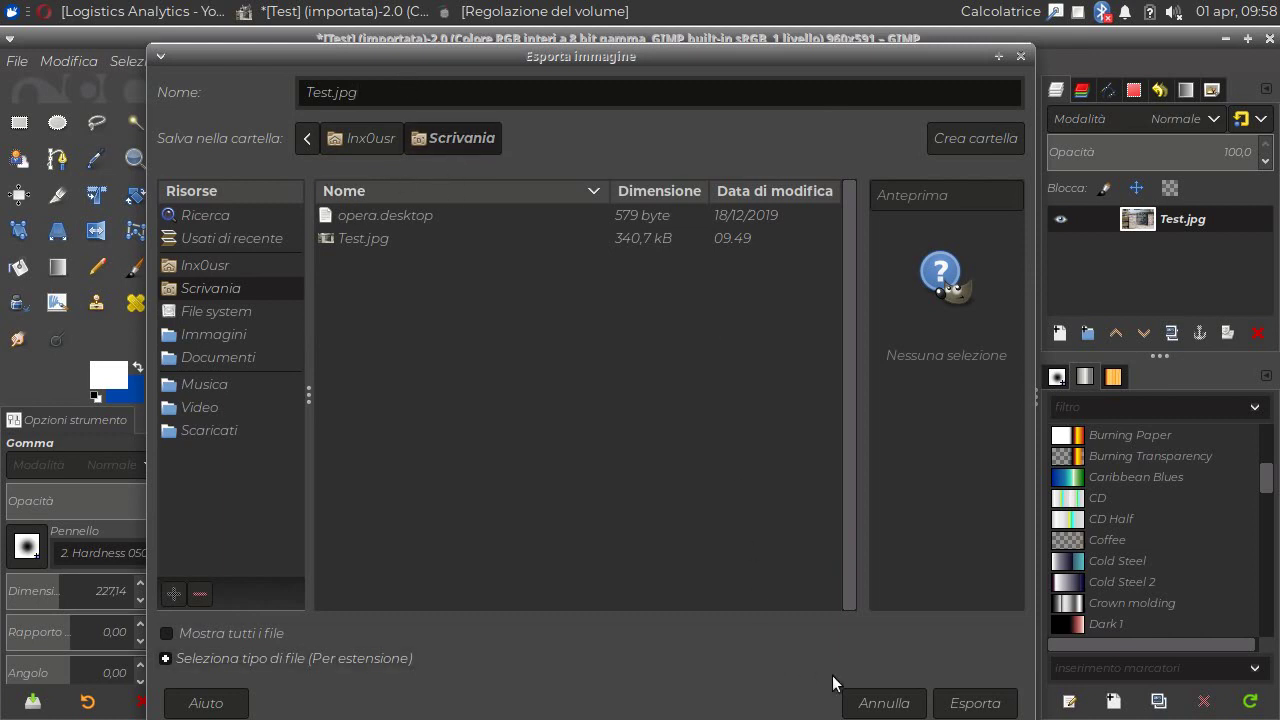
{"action": "left_click", "coordinate": [960, 703]}
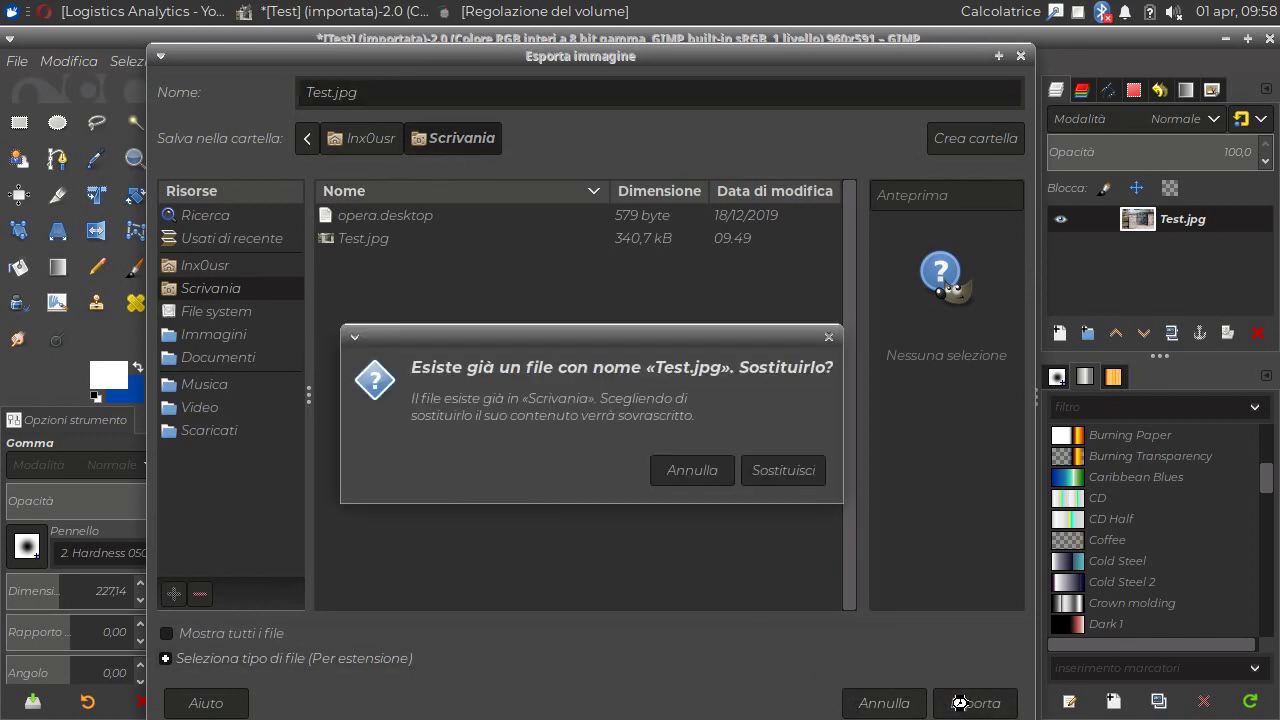
{"action": "left_click", "coordinate": [799, 470]}
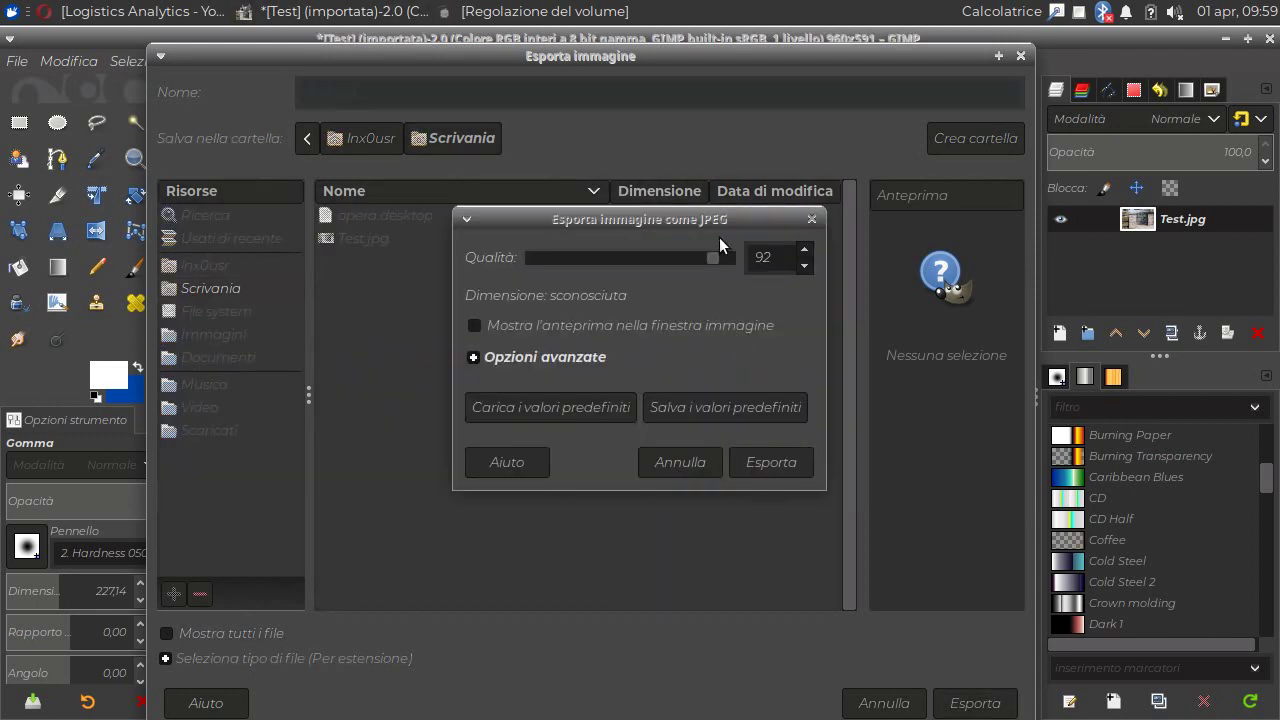
{"action": "left_click", "coordinate": [769, 462]}
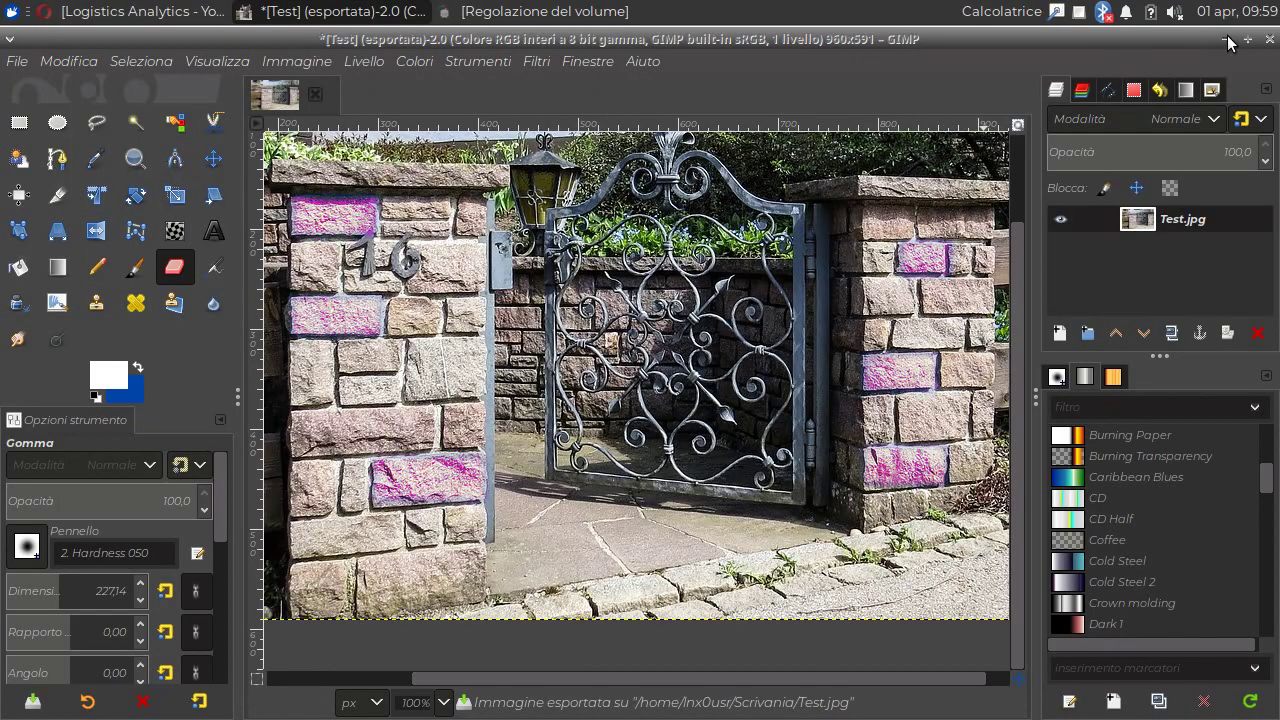
{"action": "left_click", "coordinate": [1227, 38]}
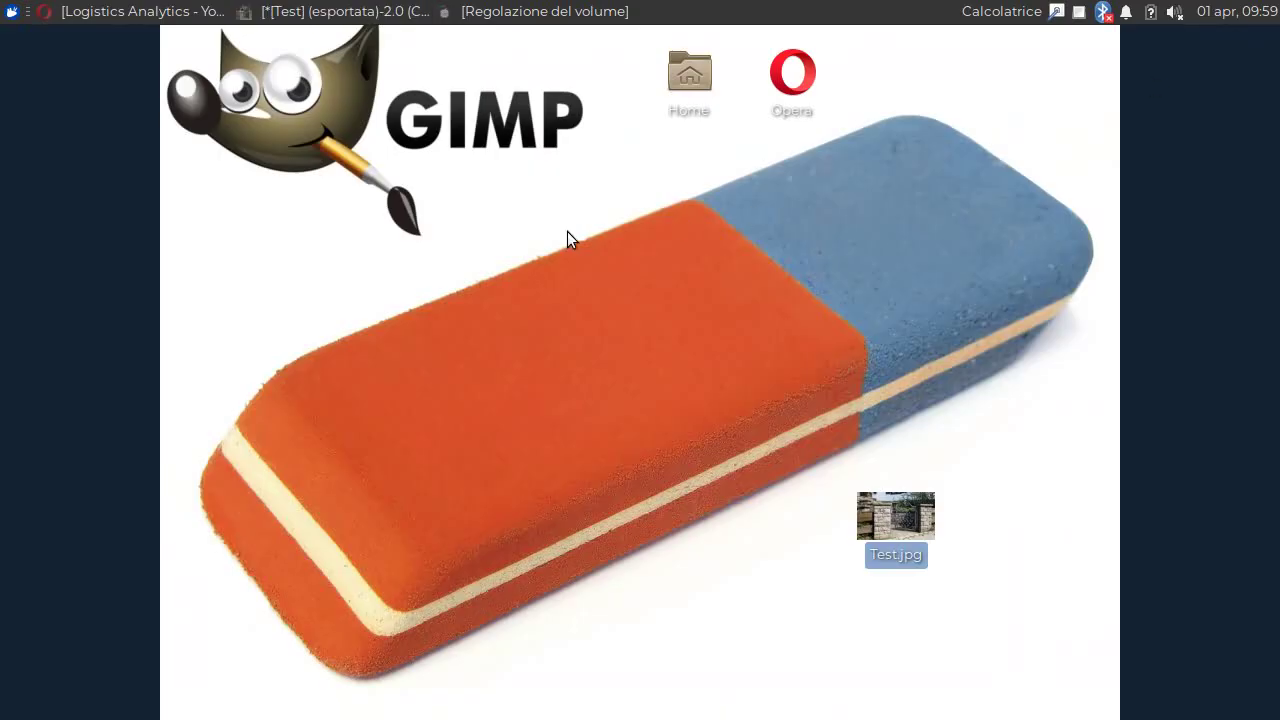
{"action": "double_click", "coordinate": [896, 521]}
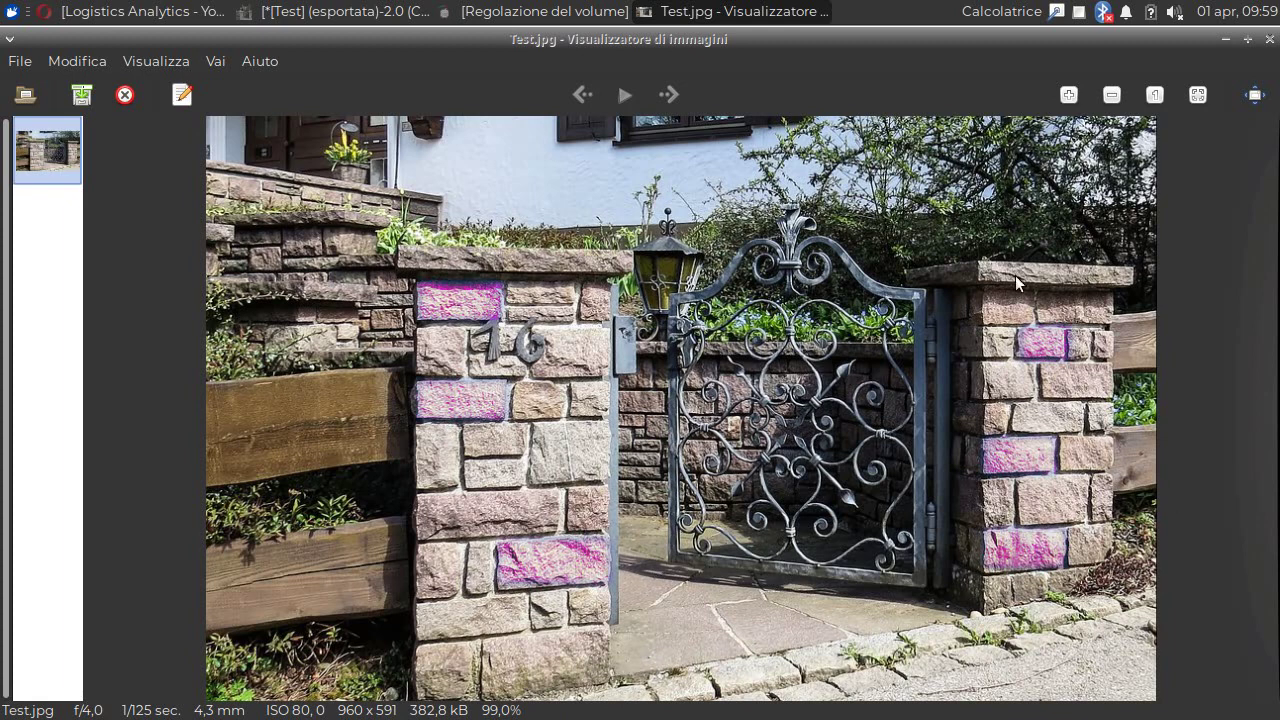
{"action": "left_click", "coordinate": [1269, 39]}
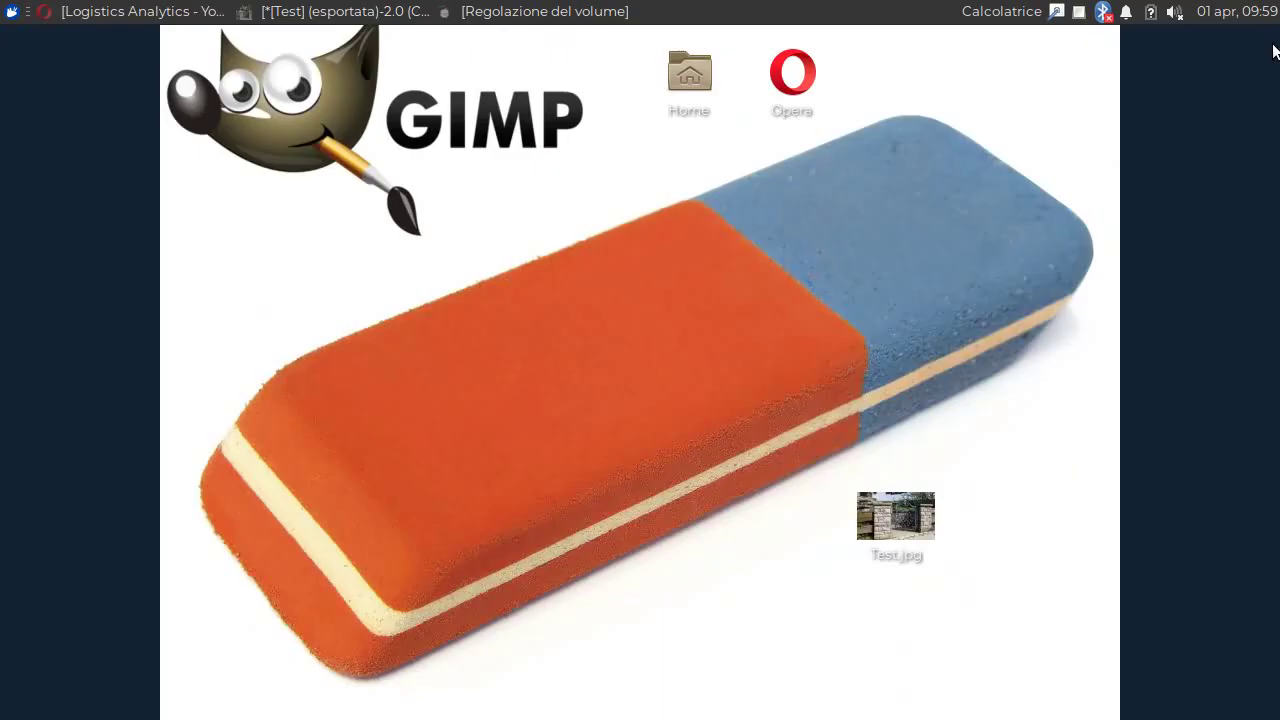